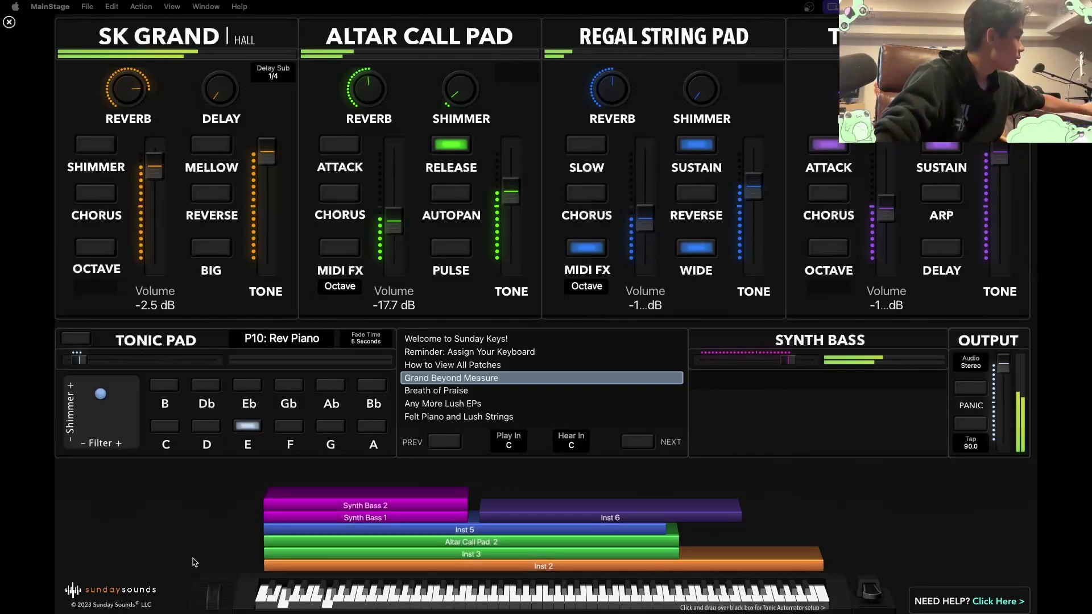
- Return MainStage to the Grand Beyond Measure patch, then scroll the BlackHole GitHub page to its README
key("Up")
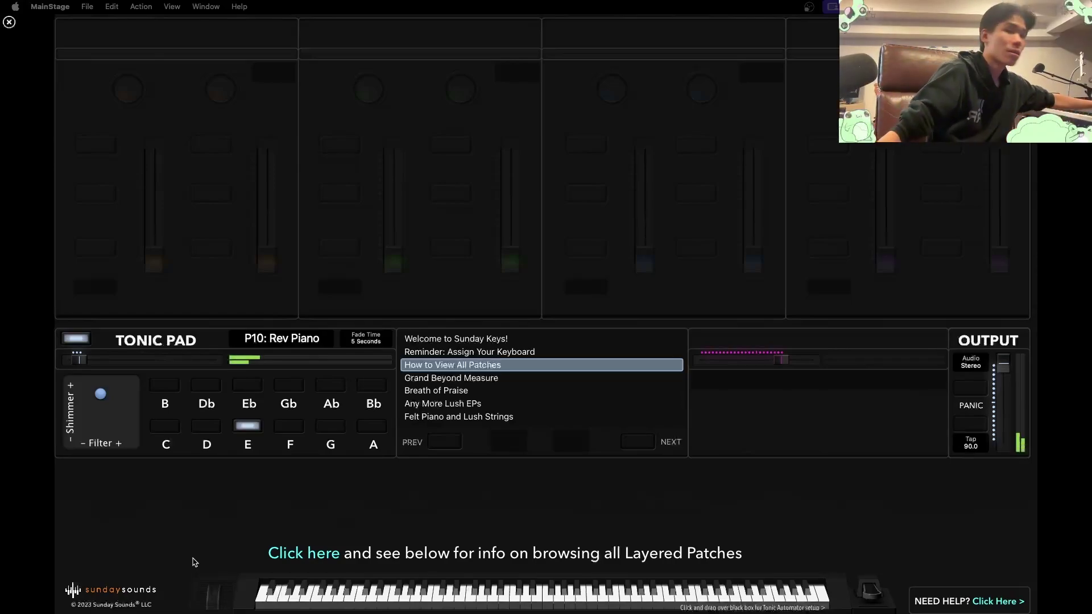
key("Down")
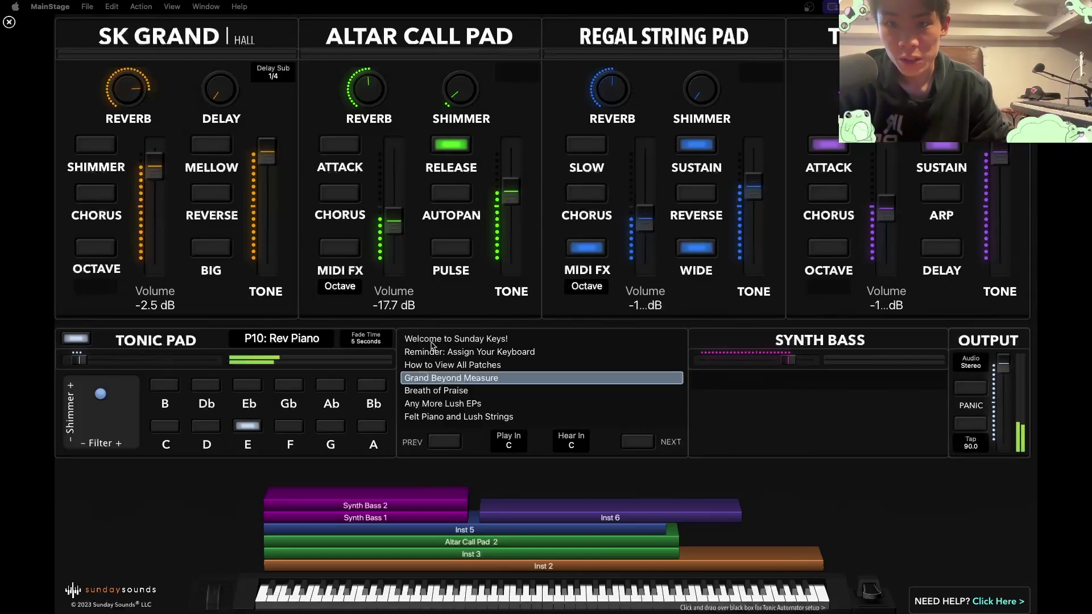
key("ctrl+Right")
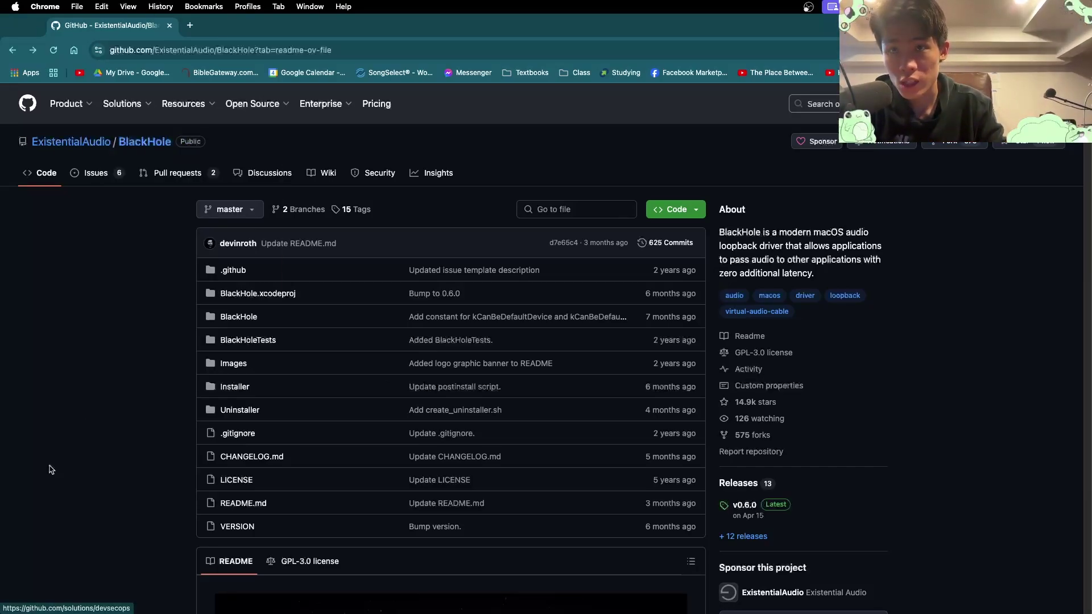
scroll(51, 469, "down", 10)
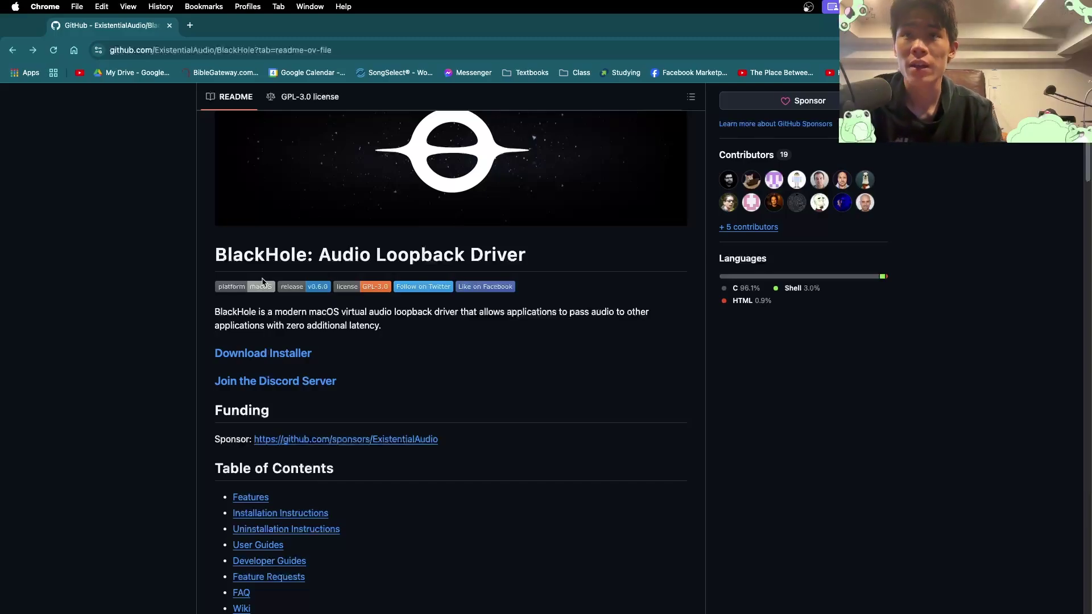
- Check BlackHole 16ch's output settings in Audio MIDI Setup, then return to the MainStage concert
key("ctrl+Left")
key("ctrl+Left")
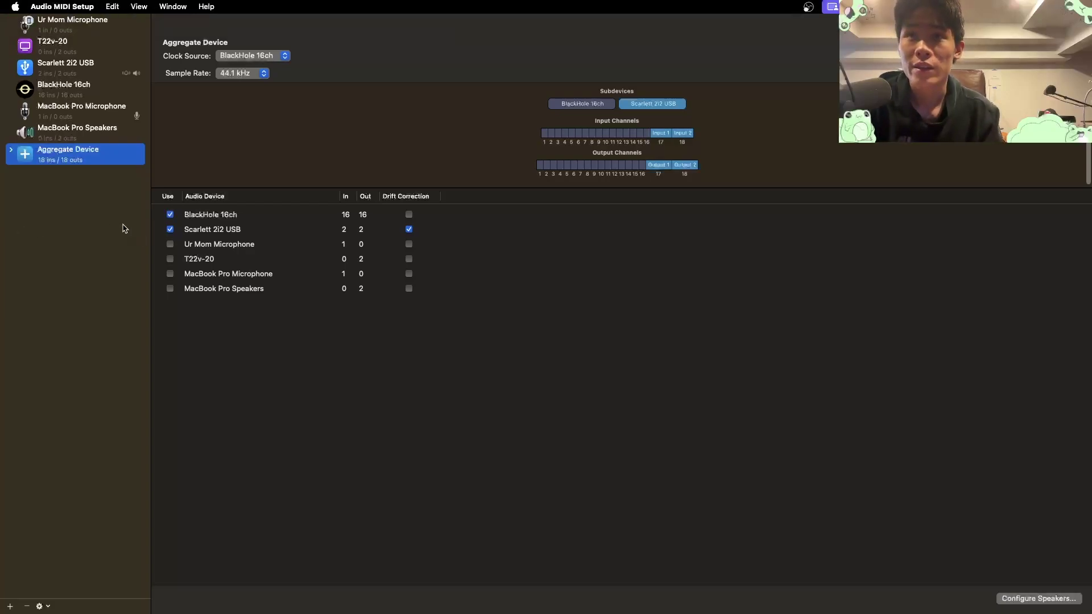
left_click(72, 98)
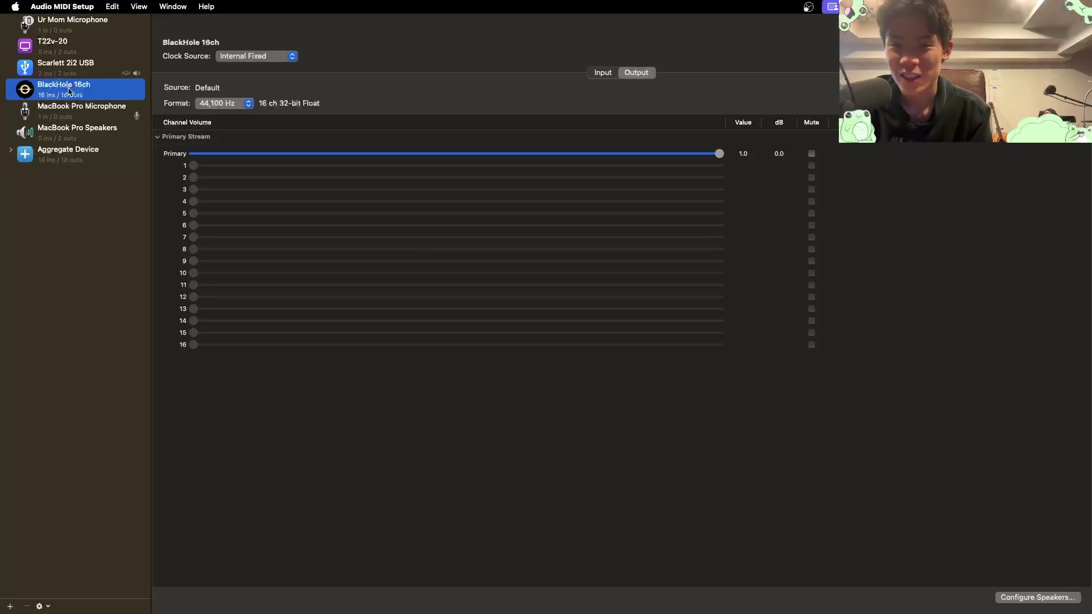
key("ctrl+Right")
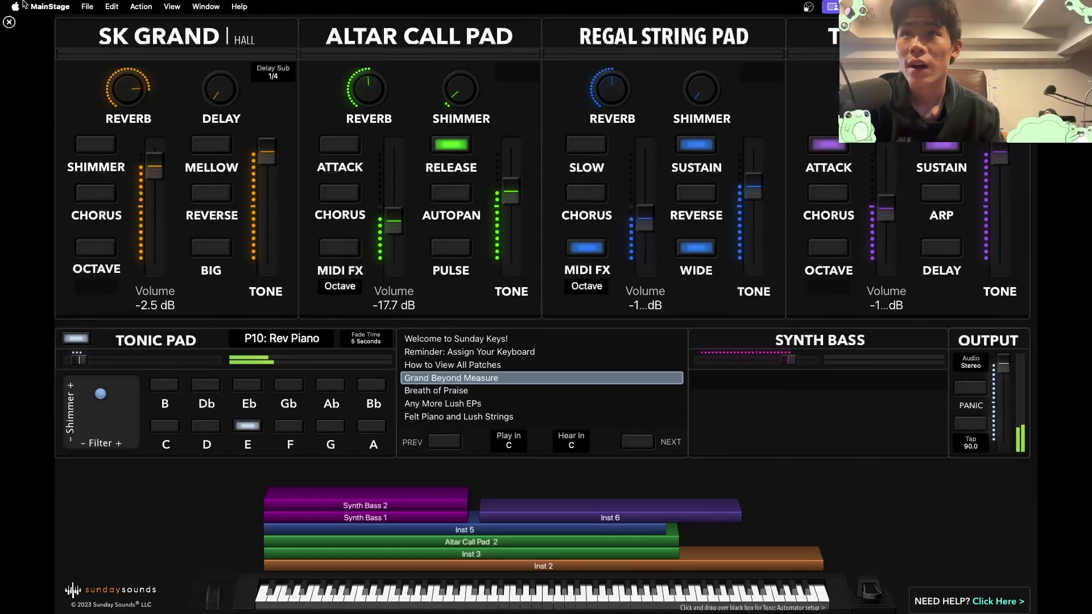
left_click(50, 7)
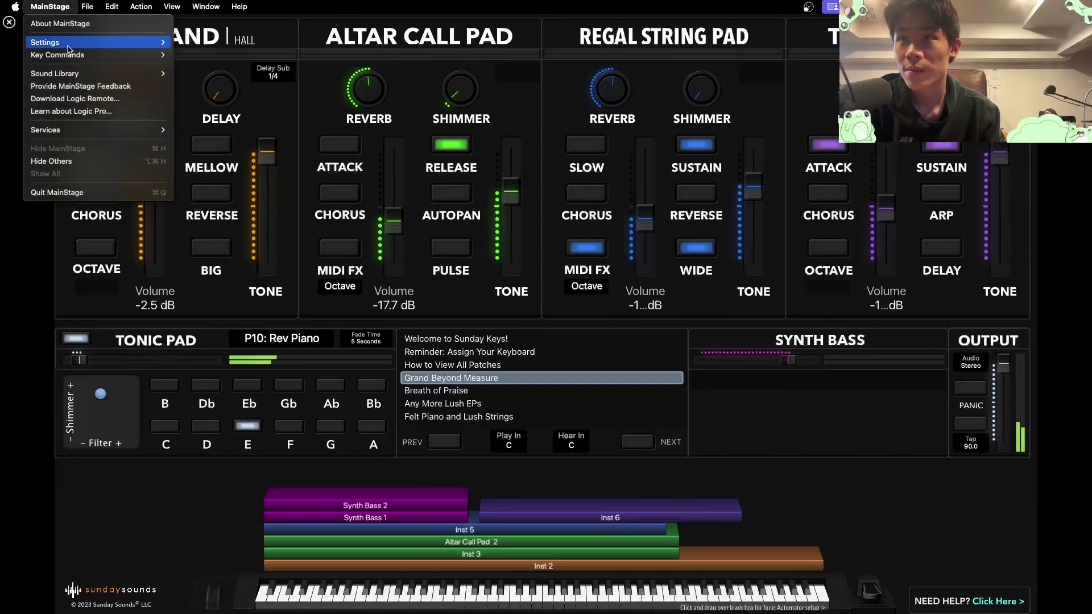
mouse_move(95, 45)
left_click(223, 56)
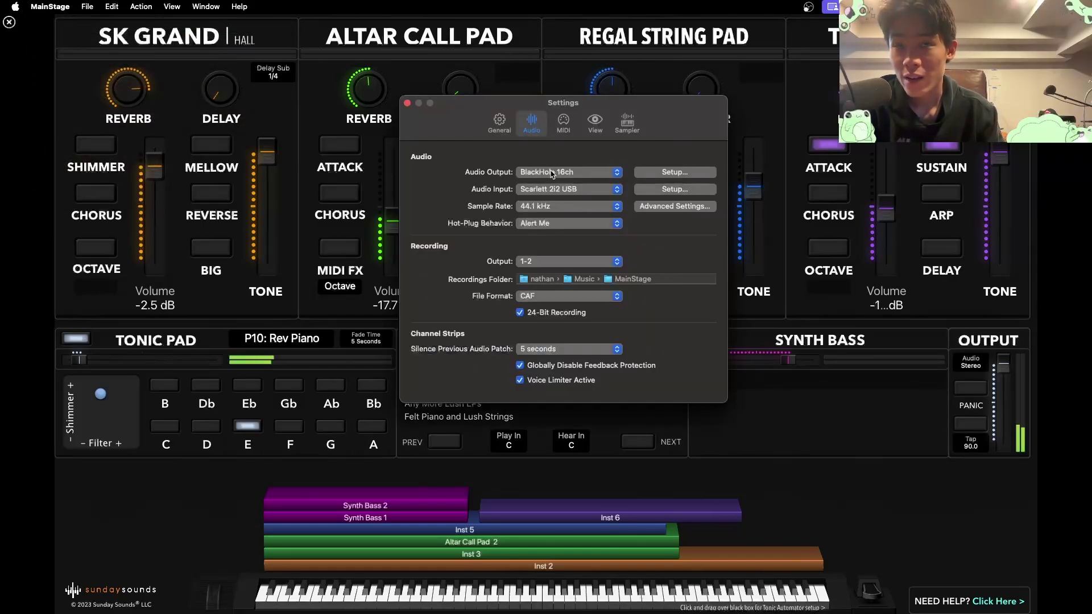
left_click(551, 172)
left_click(551, 172)
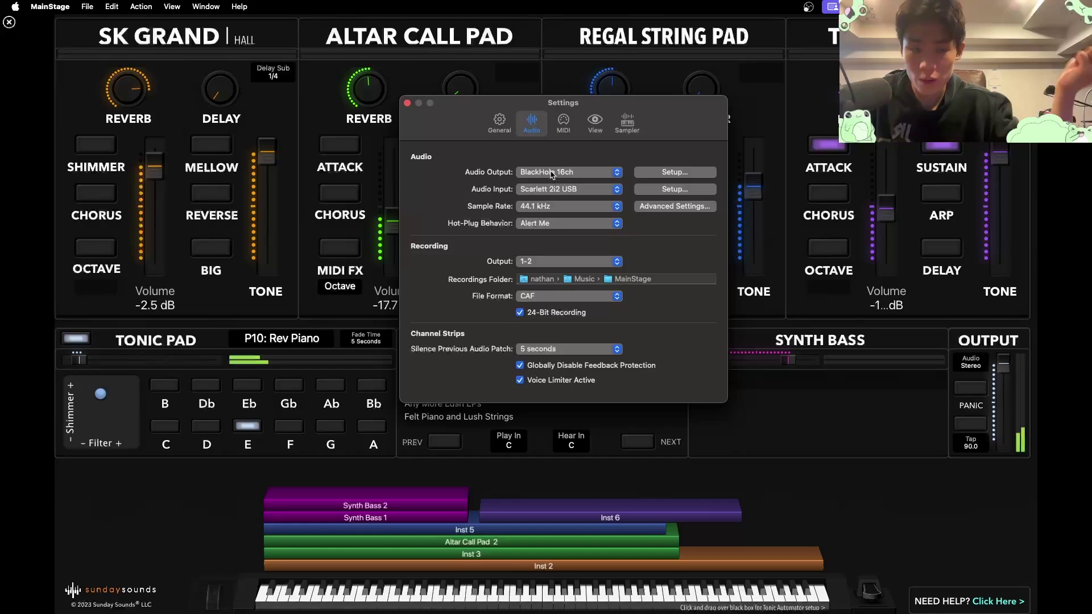
left_click(407, 104)
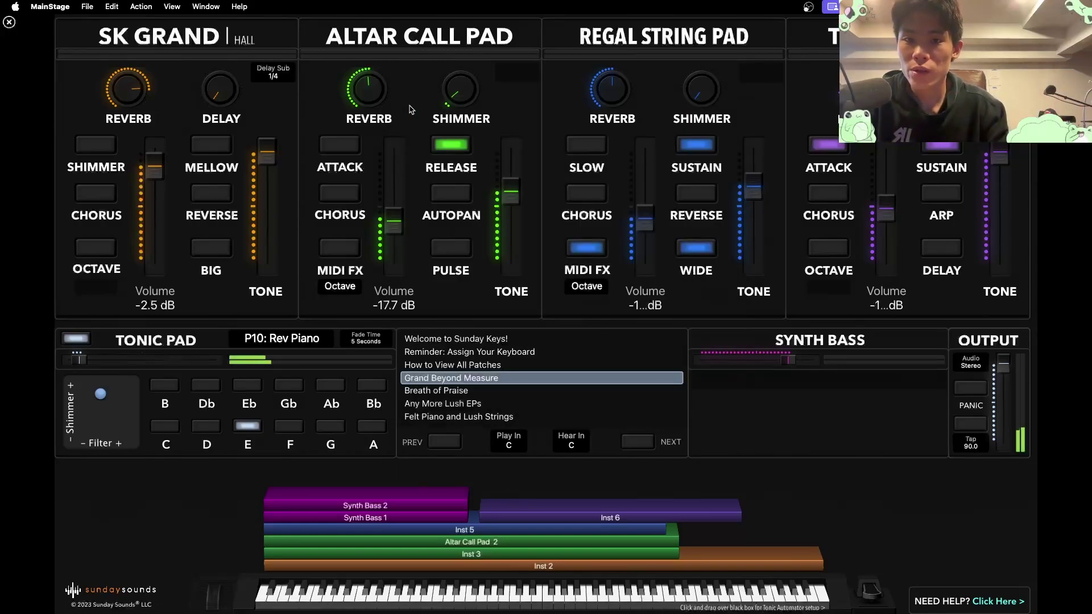
- Switch from the Chrome BlackHole page to the REAPER project with Vox, Keys and bus tracks
key("super+Tab")
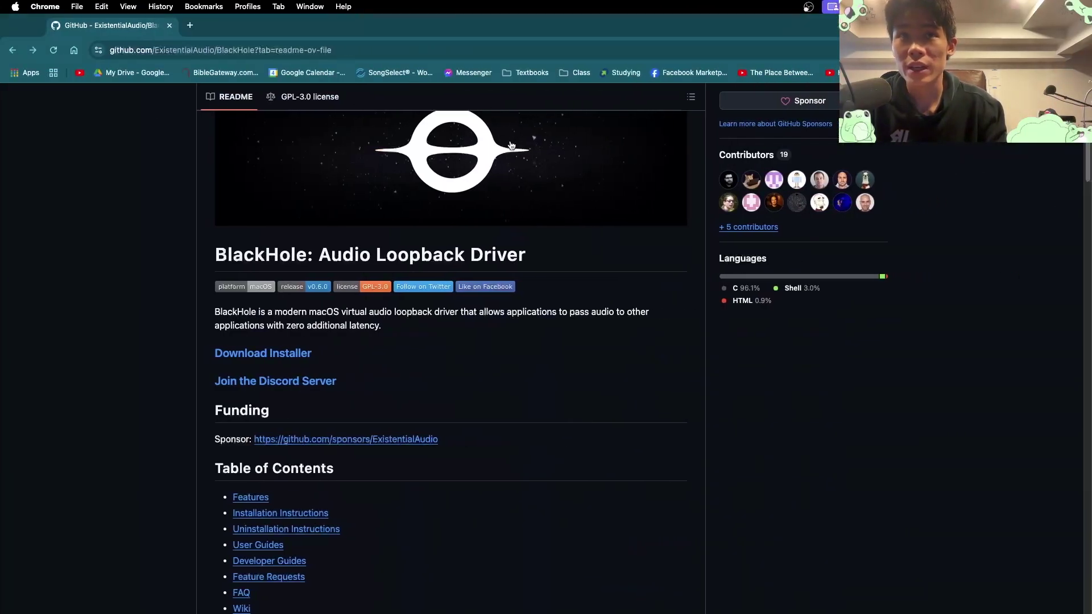
key("super+Tab")
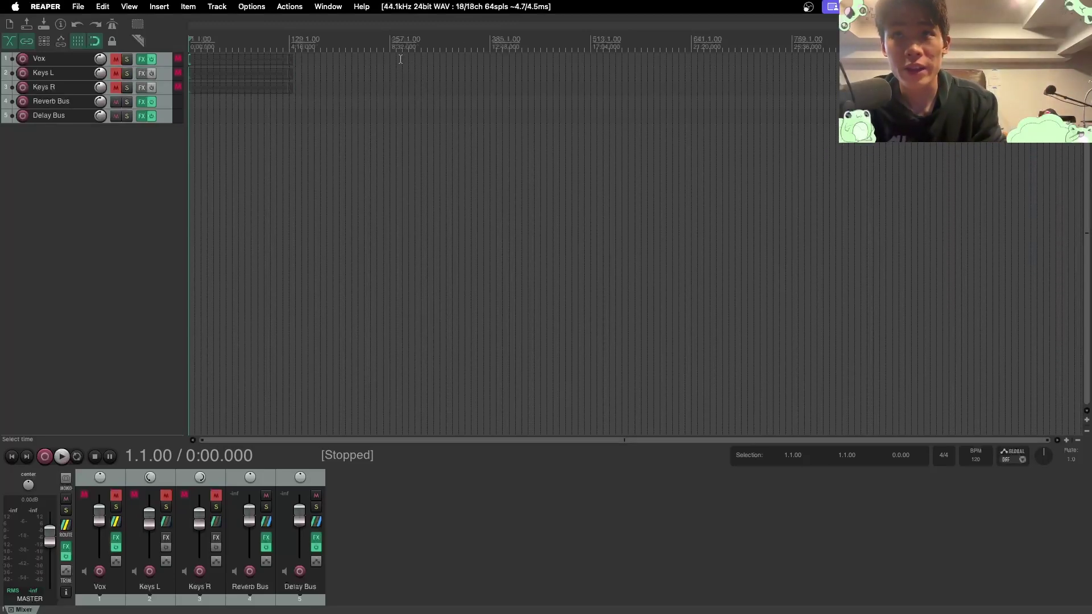
- Set REAPER's audio device to BlackHole 16ch, giving 16 inputs and 16 outputs
left_click(251, 6)
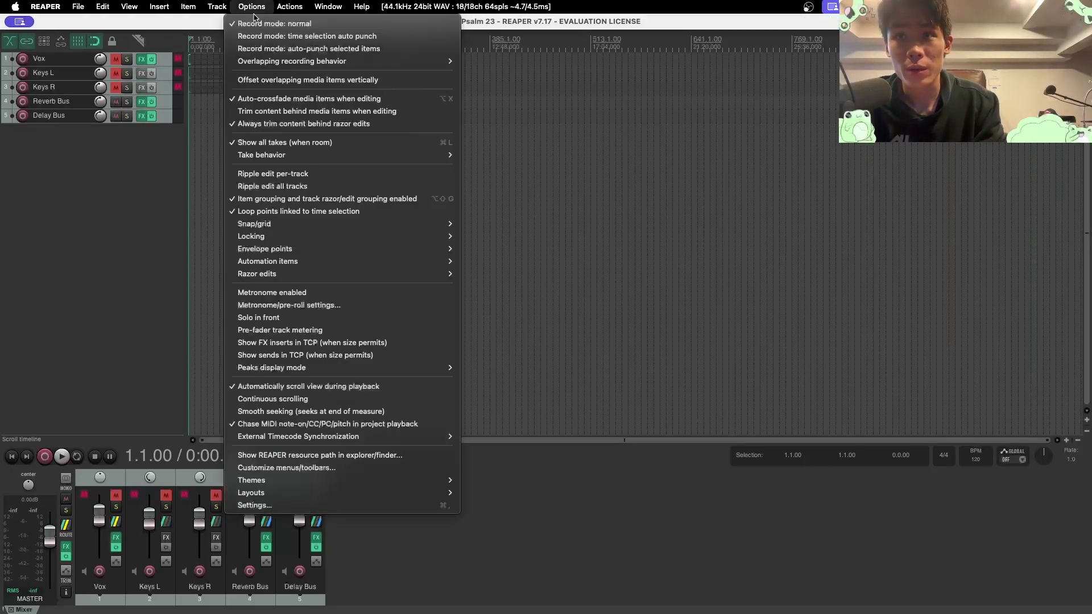
left_click(254, 505)
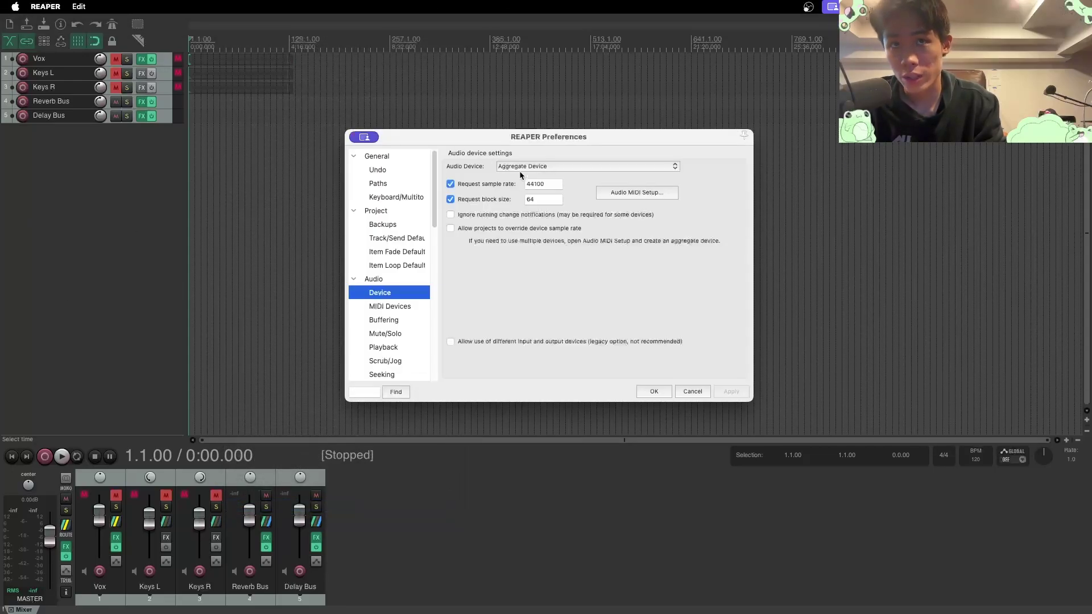
left_click(523, 166)
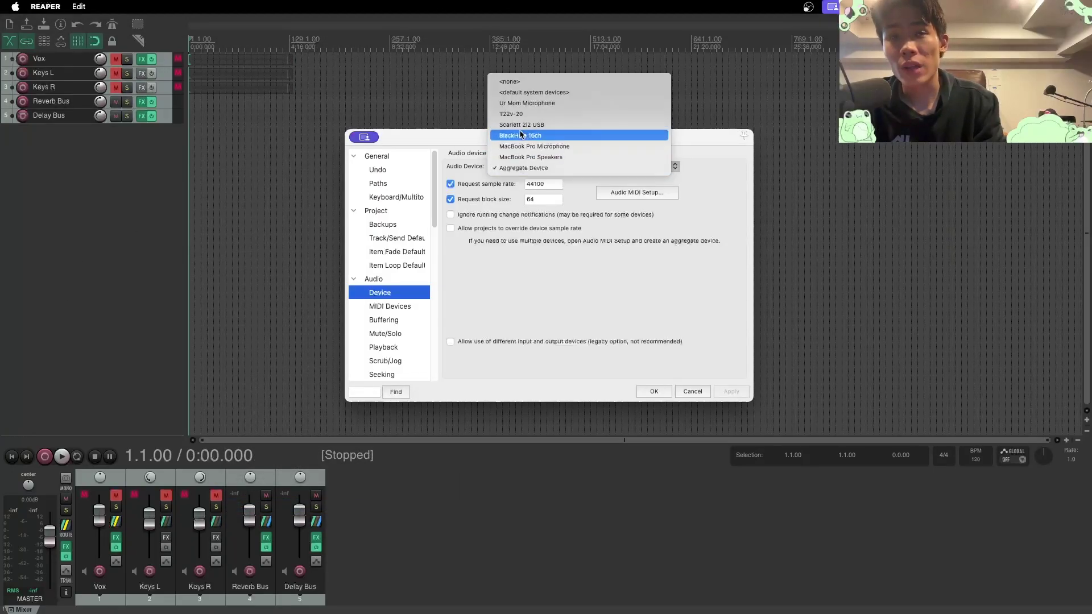
left_click(521, 135)
left_click(721, 392)
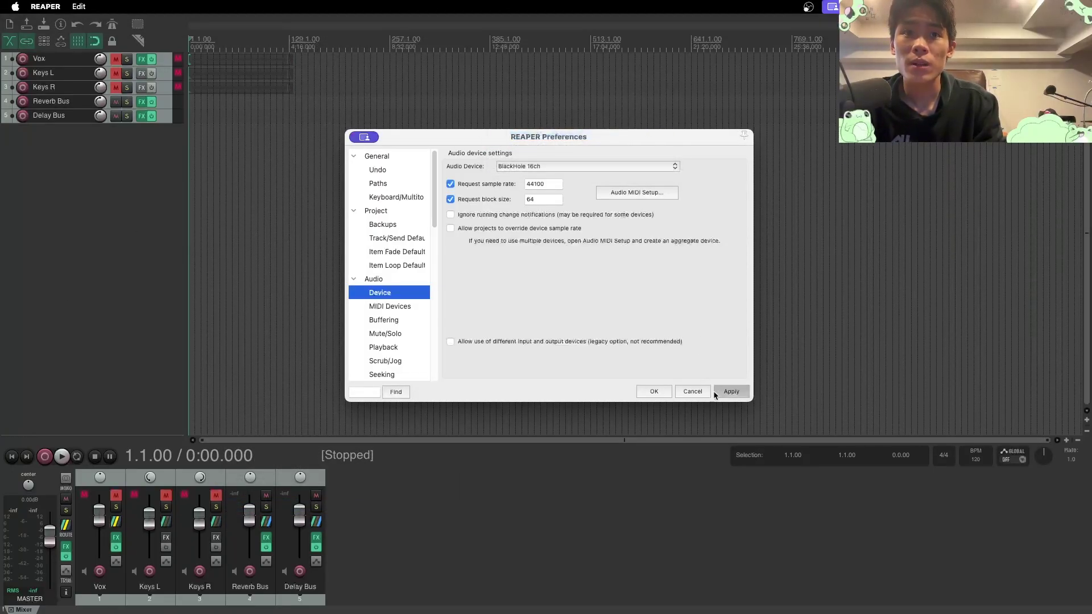
left_click(653, 391)
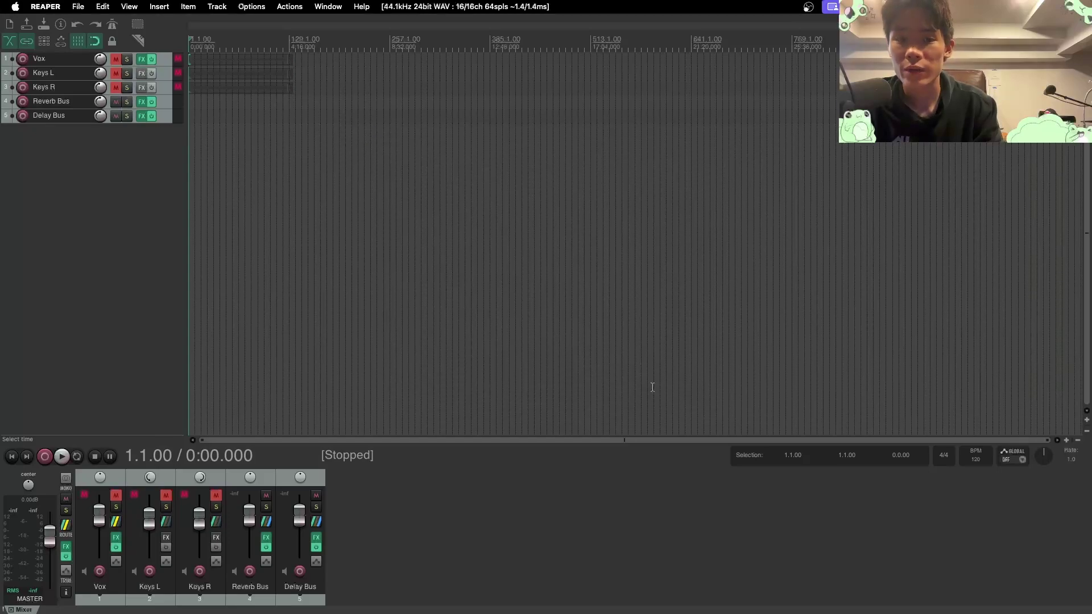
- Arm Keys L and Keys R to confirm they meter BlackHole Inputs 1–2, then disarm both
left_click(25, 75)
left_click(24, 112)
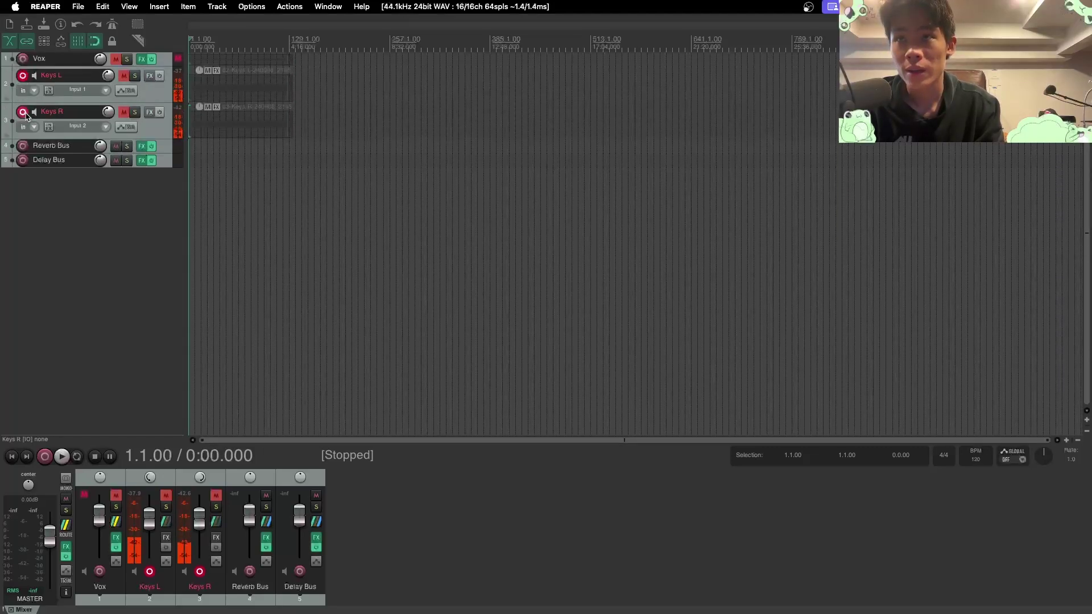
left_click(100, 91)
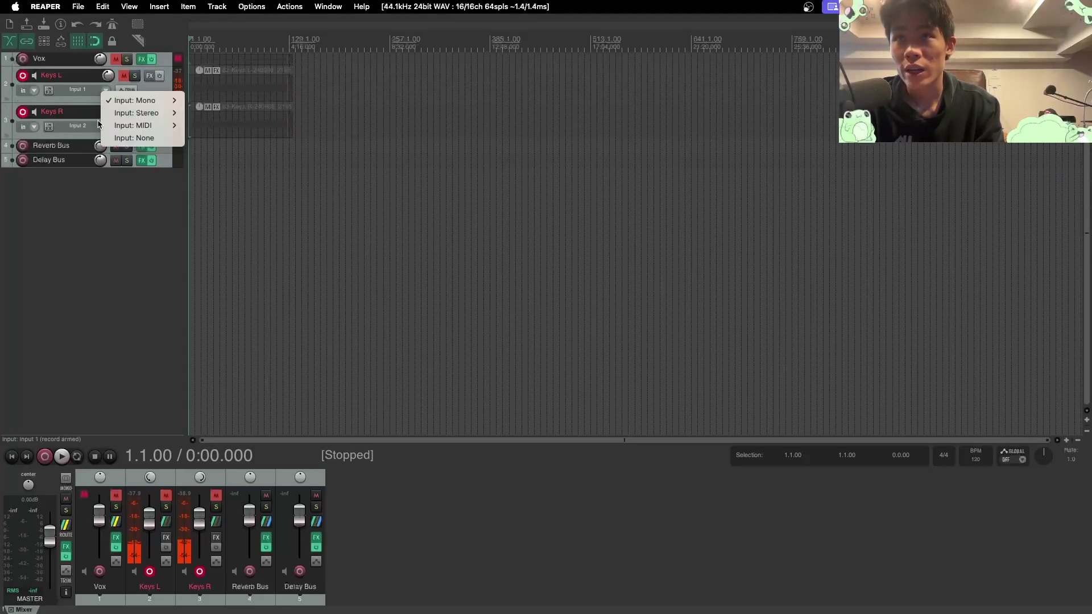
left_click(95, 126)
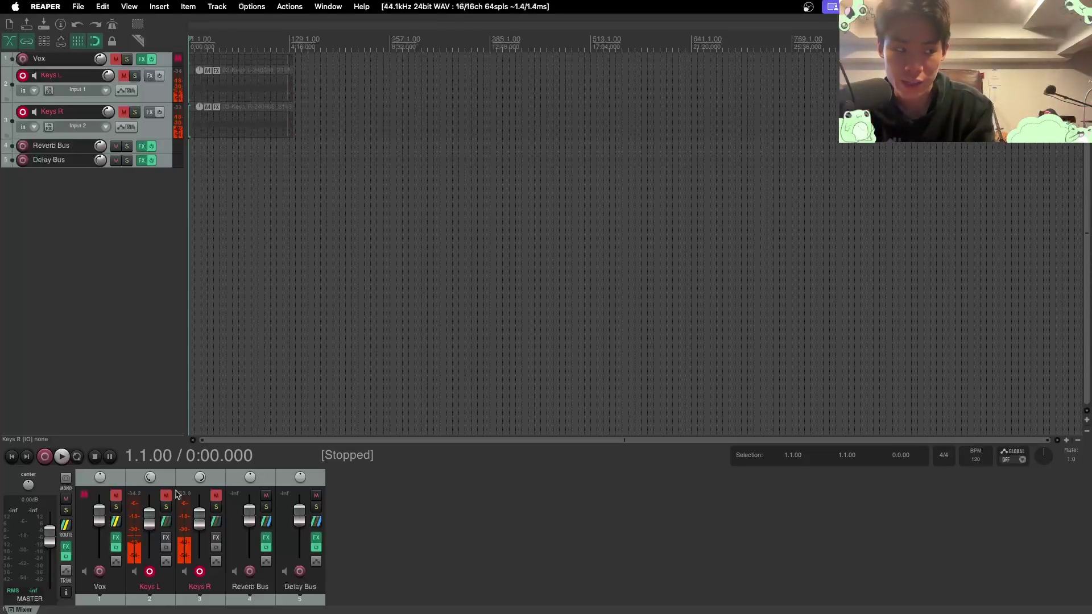
left_click(23, 75)
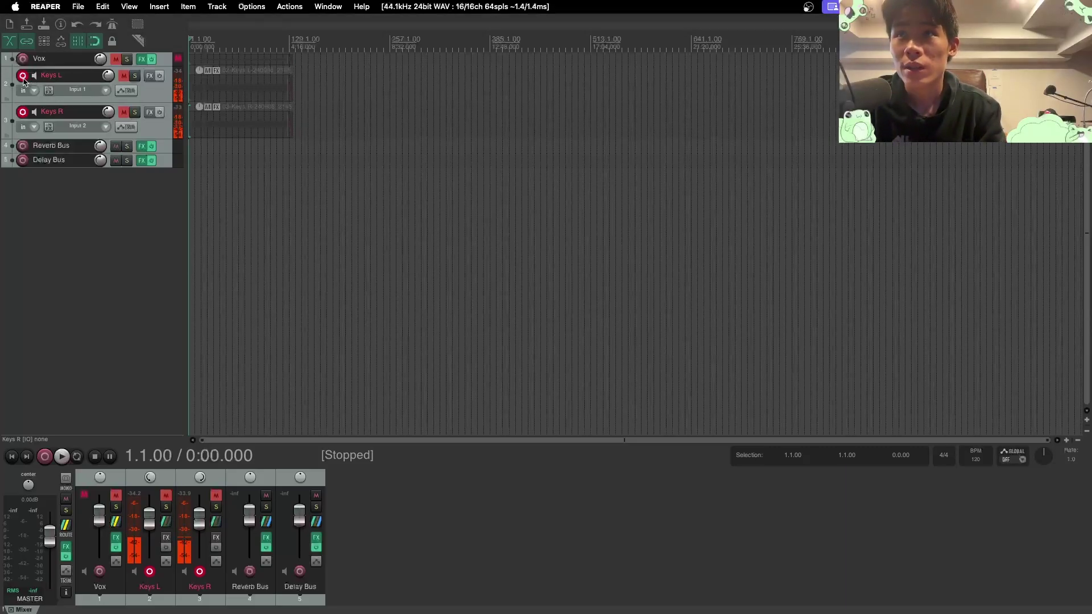
left_click(23, 91)
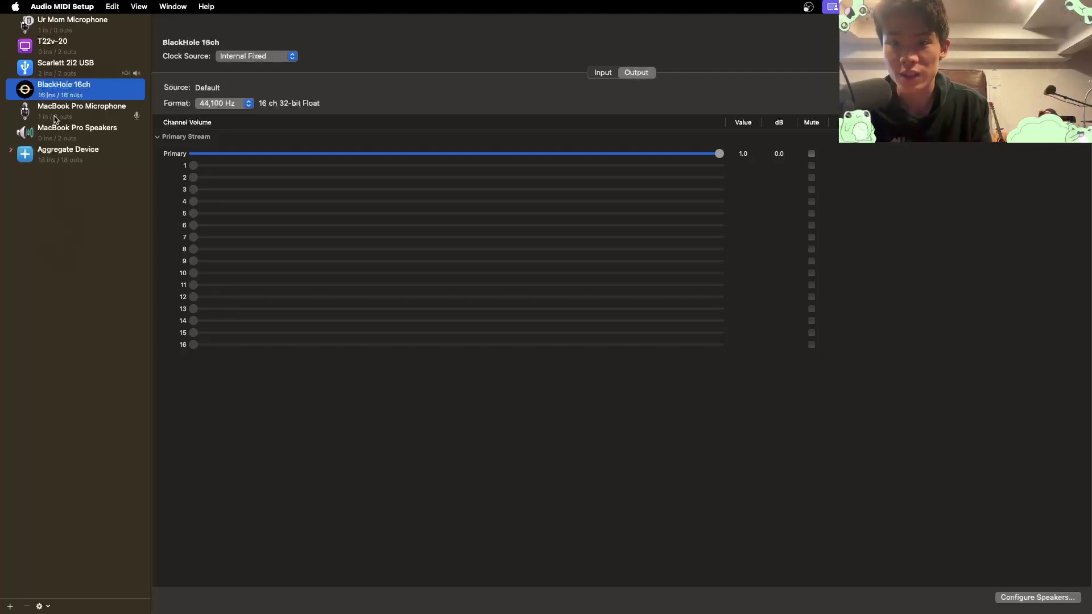
left_click(48, 75)
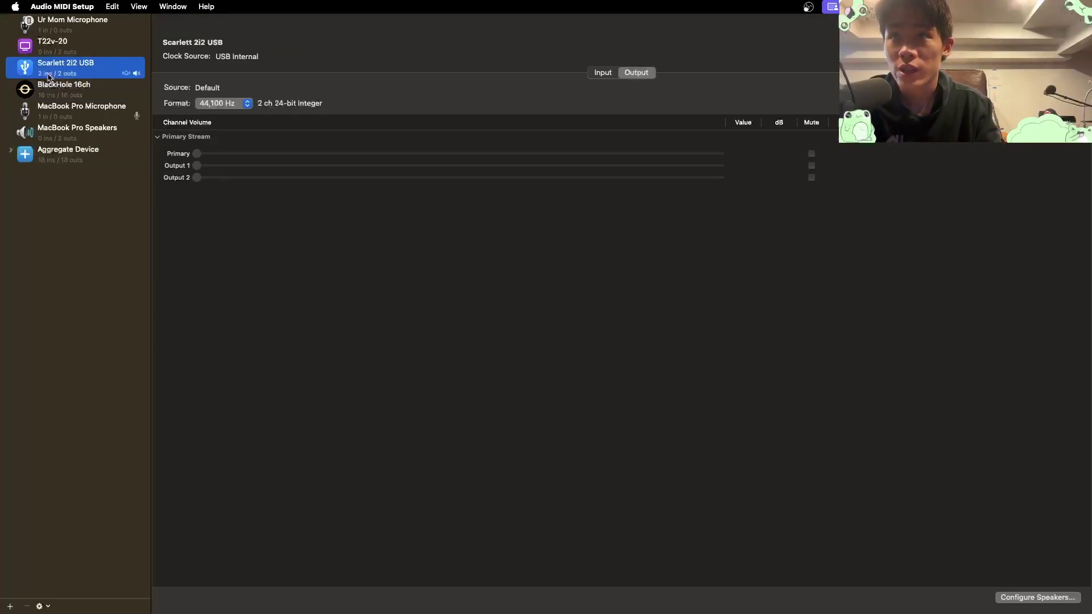
left_click(49, 88)
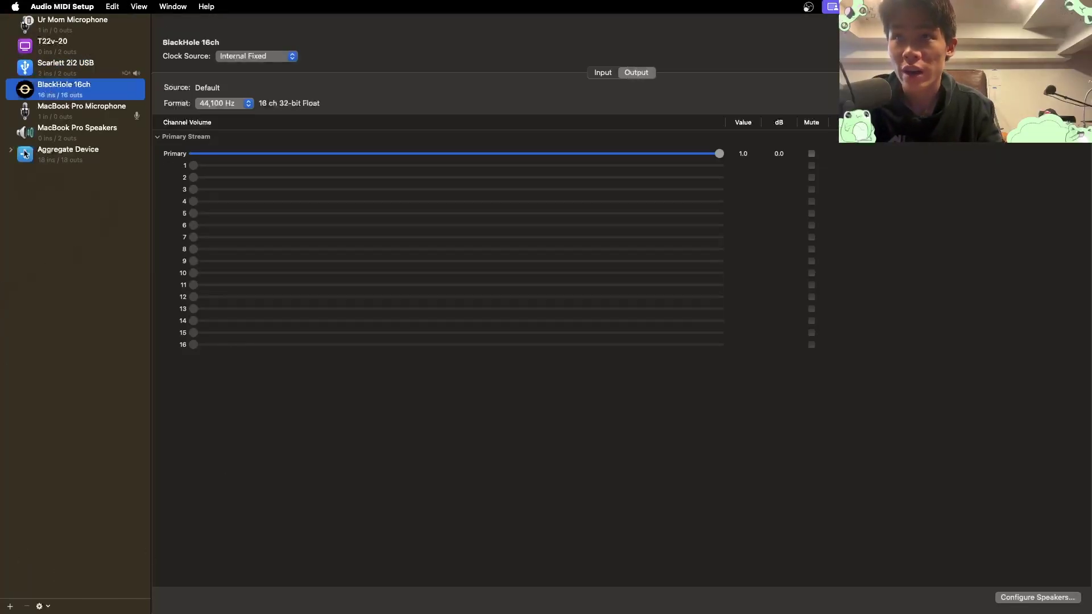
left_click(11, 606)
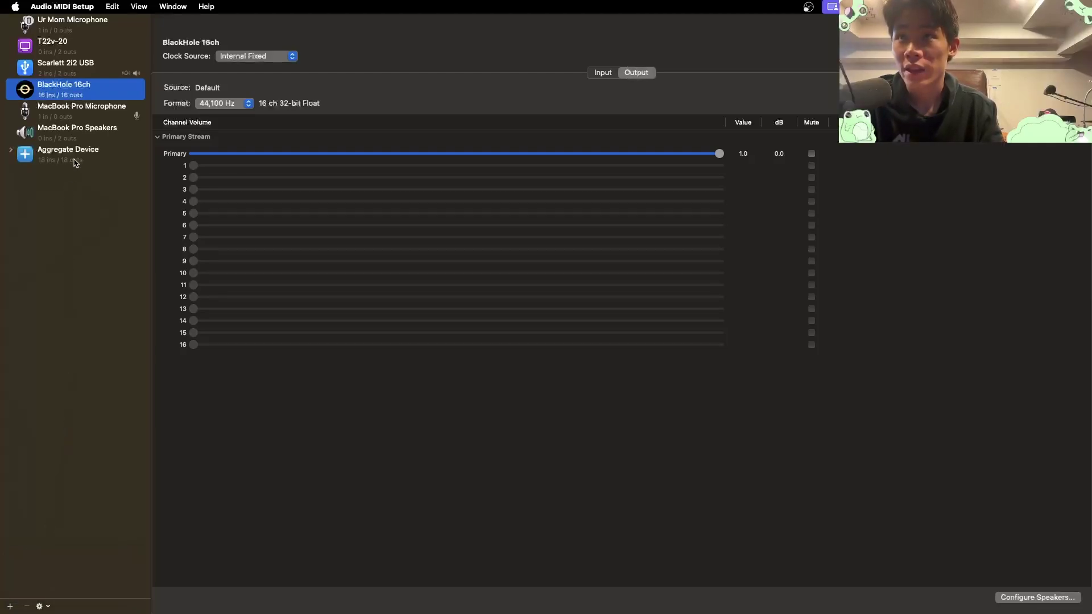
- Dismiss the new-device popup and review the Aggregate Device's BlackHole 16ch and Scarlett 2i2 subdevices
left_click(76, 136)
left_click(65, 161)
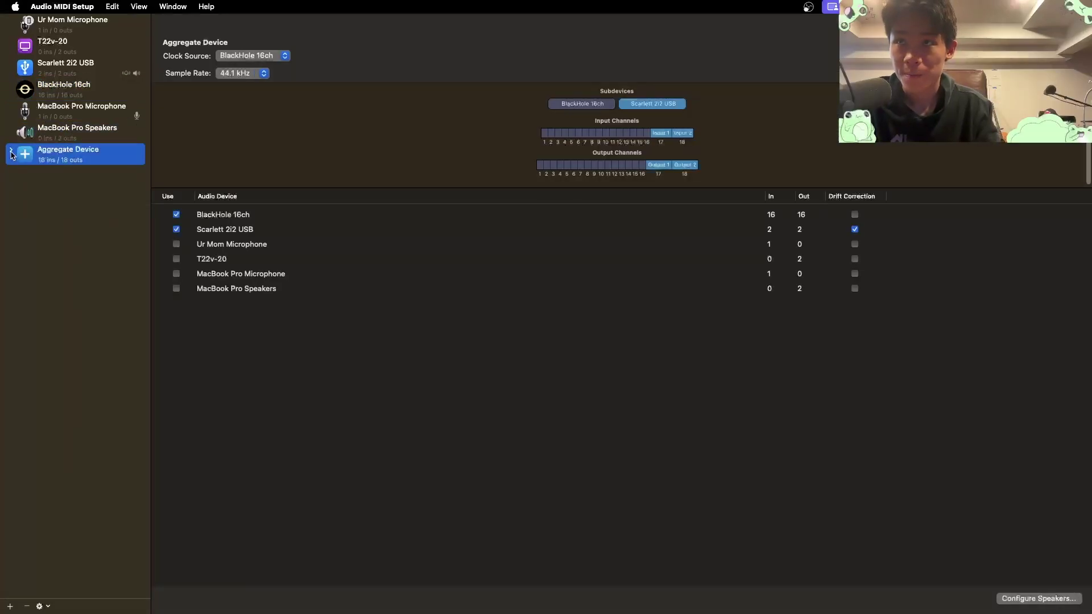
left_click(11, 151)
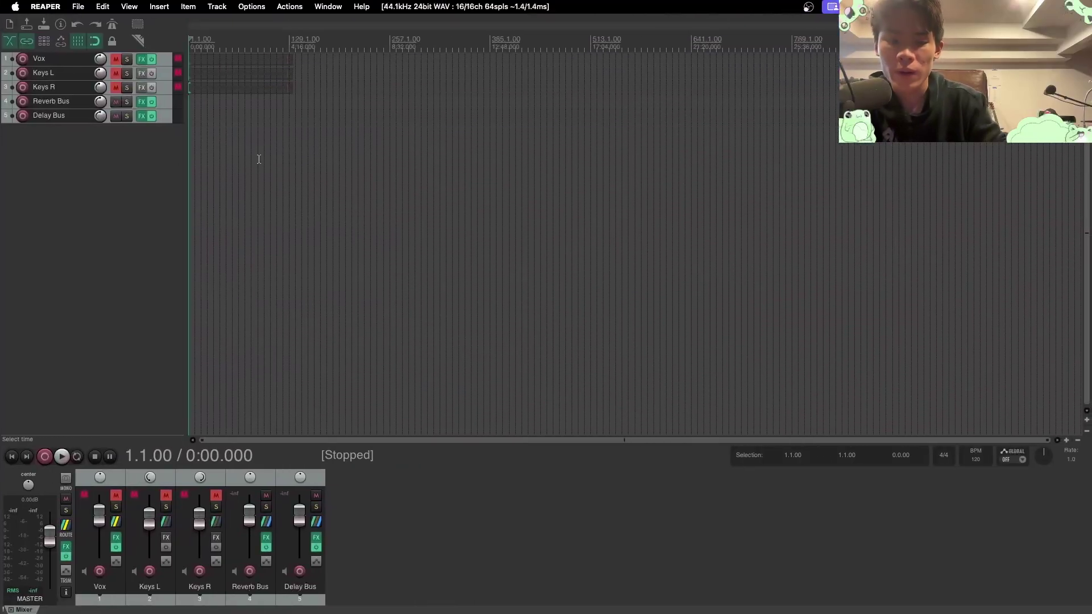
- Switch REAPER's audio device to Aggregate Device, giving 18 inputs and 18 outputs at 44.1kHz
key("super+comma")
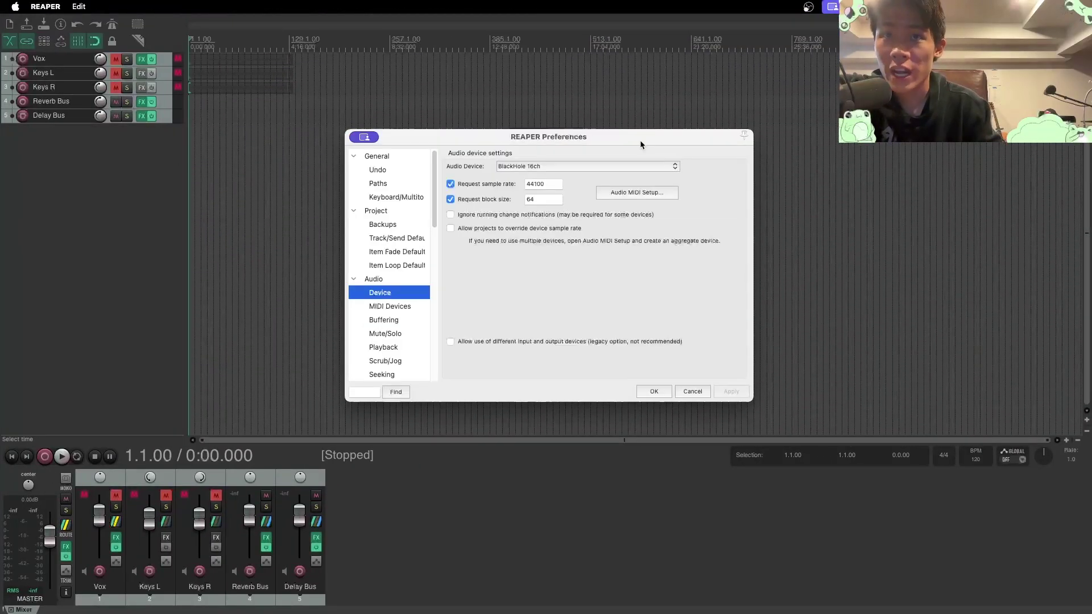
left_click(580, 166)
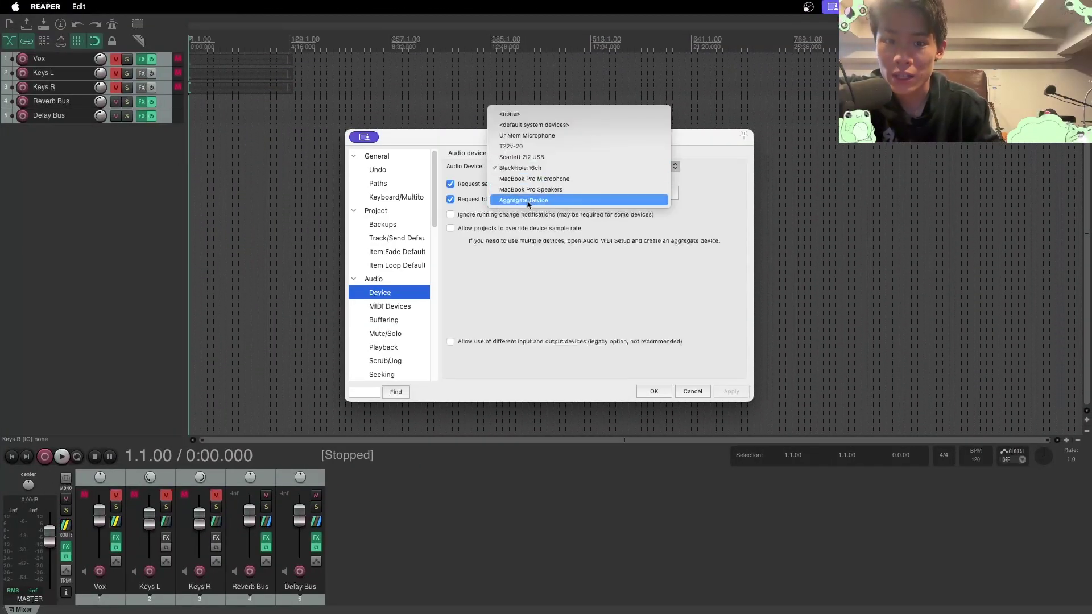
left_click(527, 201)
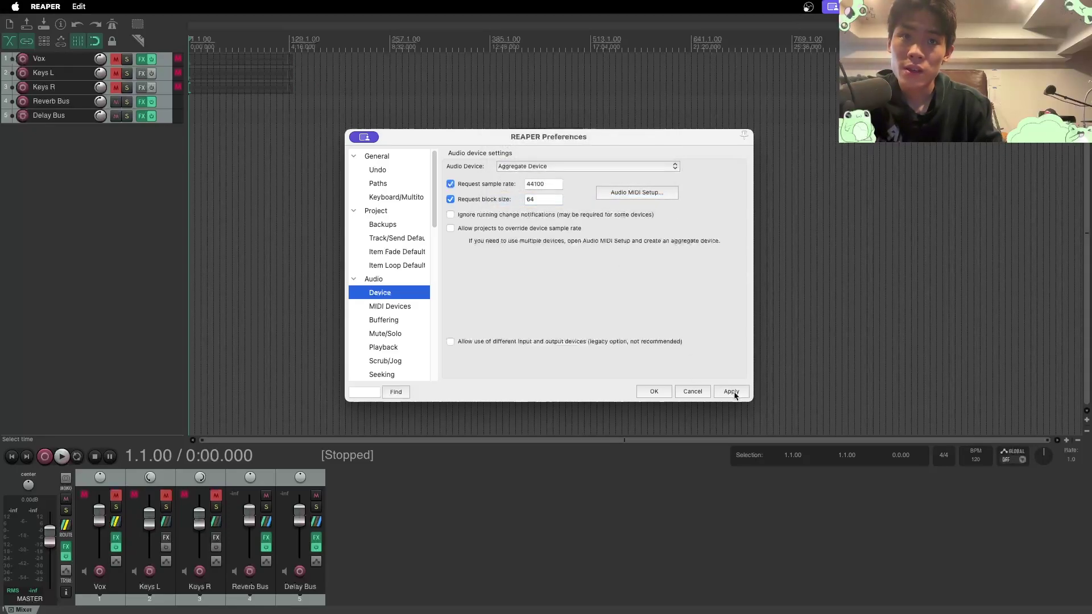
left_click(653, 392)
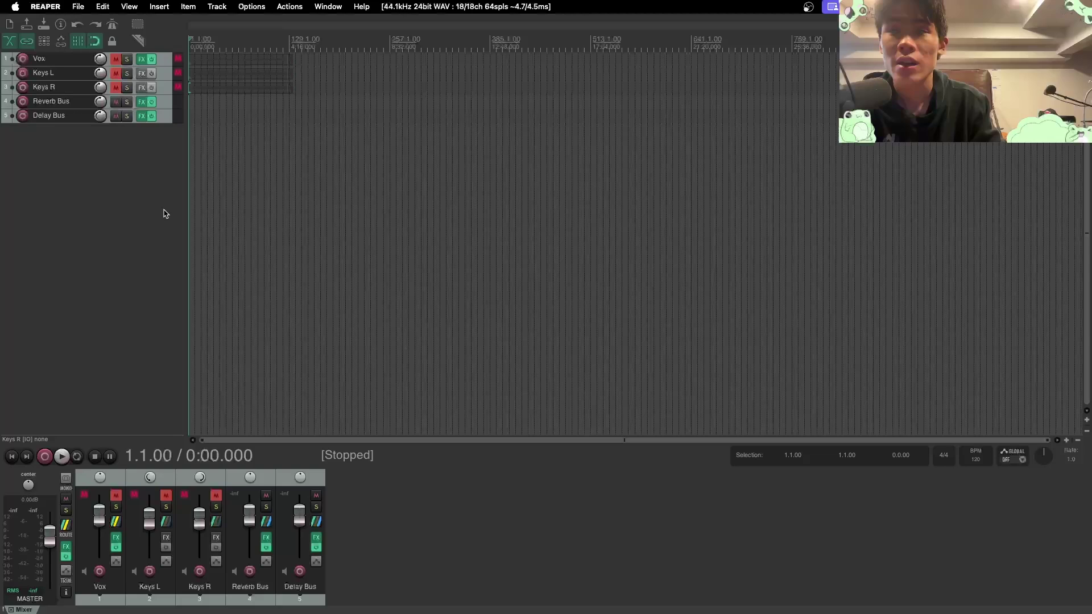
- Record-arm Vox, Keys L and Keys R, keeping Vox on Scarlett 2i2 input 1
left_click(23, 59)
left_click(23, 97)
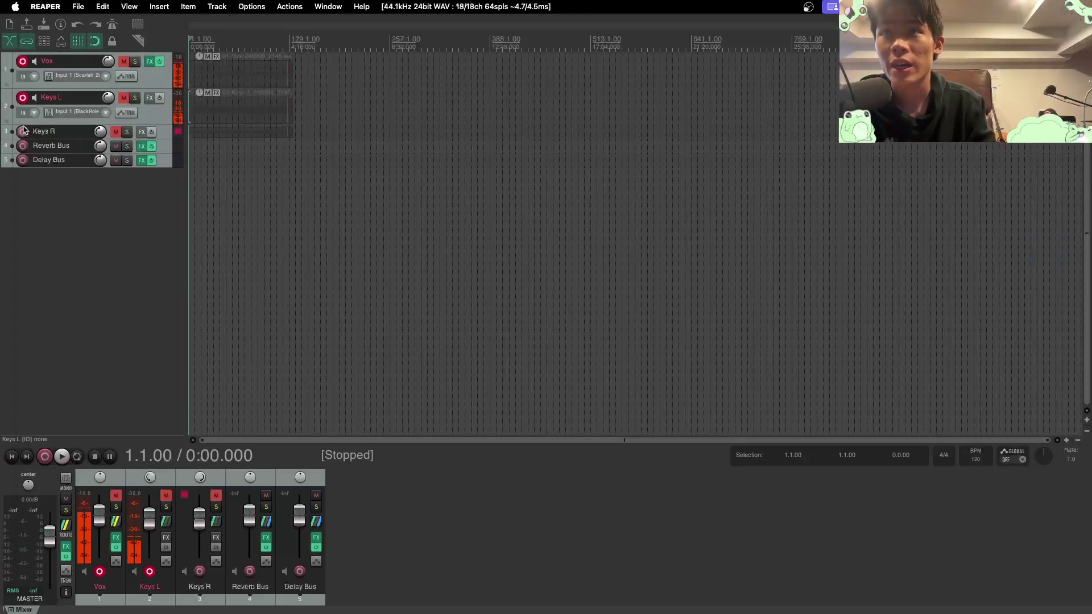
left_click(23, 131)
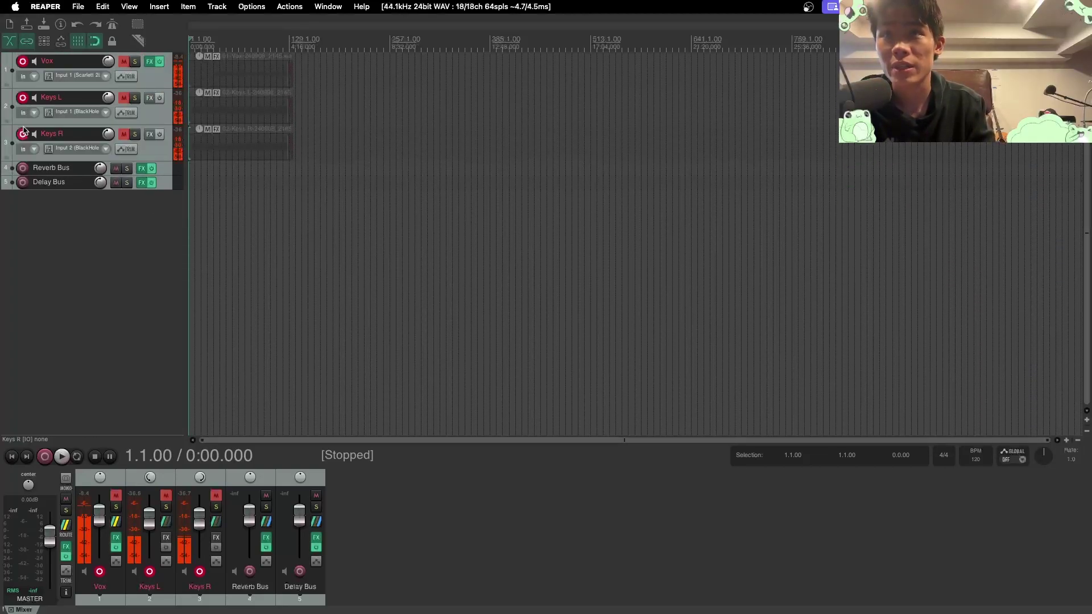
left_click(77, 76)
mouse_move(104, 83)
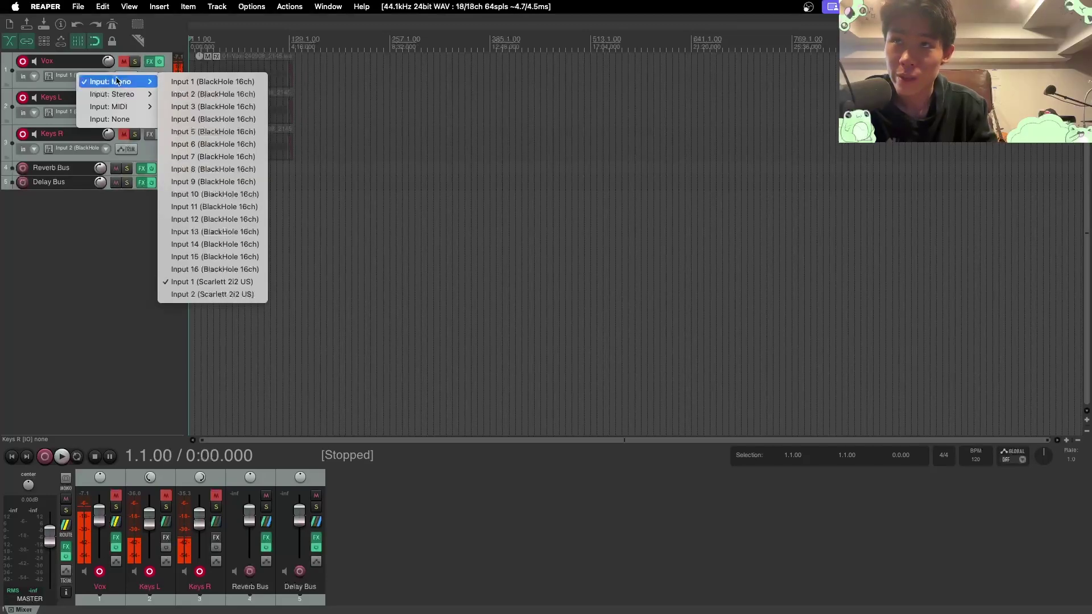
left_click(194, 282)
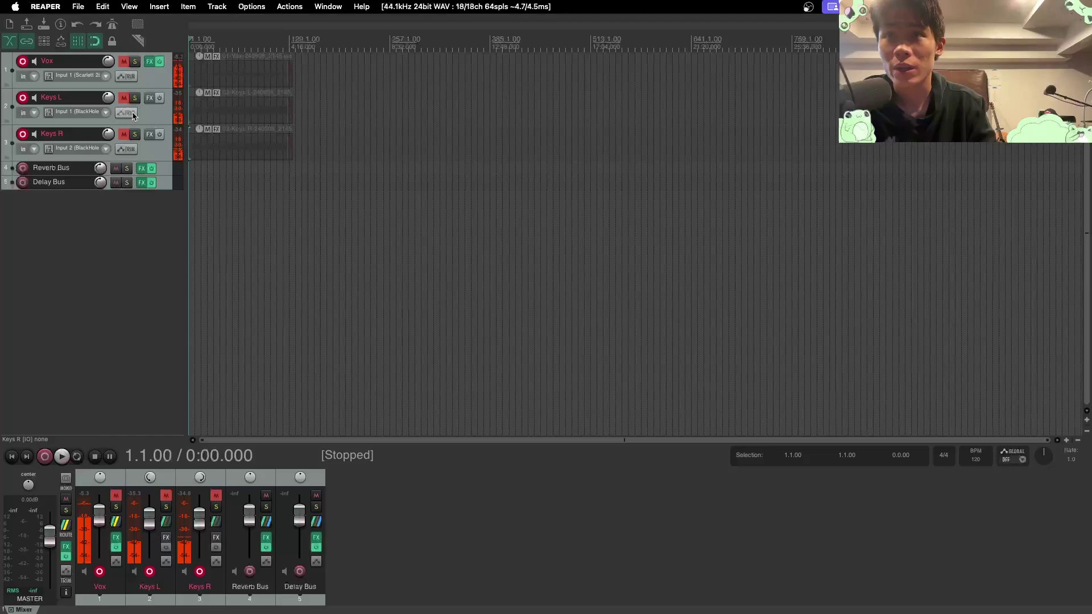
- Confirm Keys L records from BlackHole input 1 and Keys R from BlackHole input 2
left_click(94, 113)
mouse_move(136, 115)
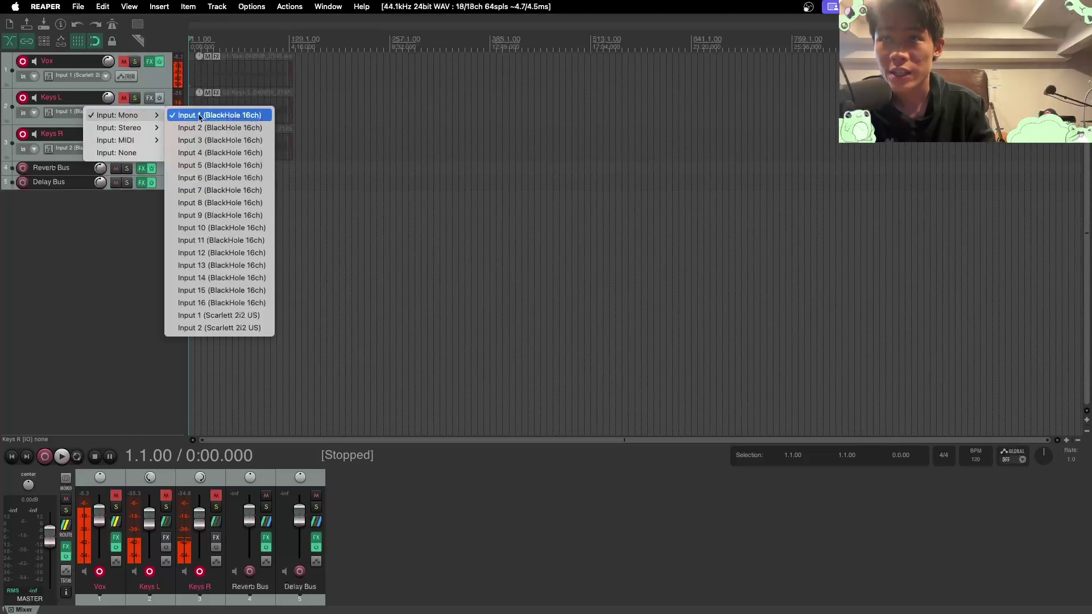
left_click(71, 152)
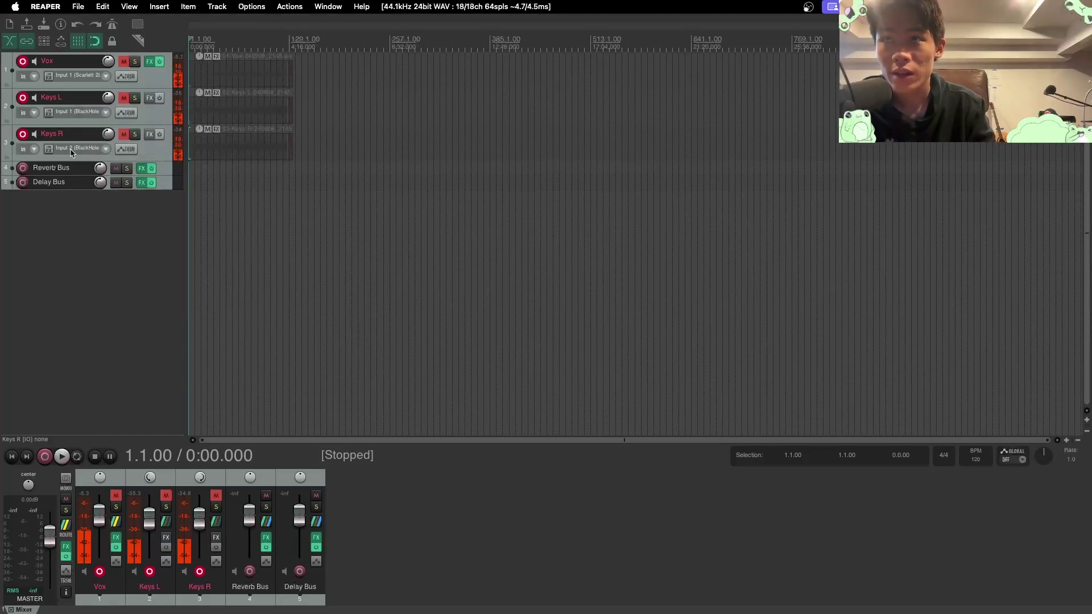
left_click(101, 150)
mouse_move(142, 160)
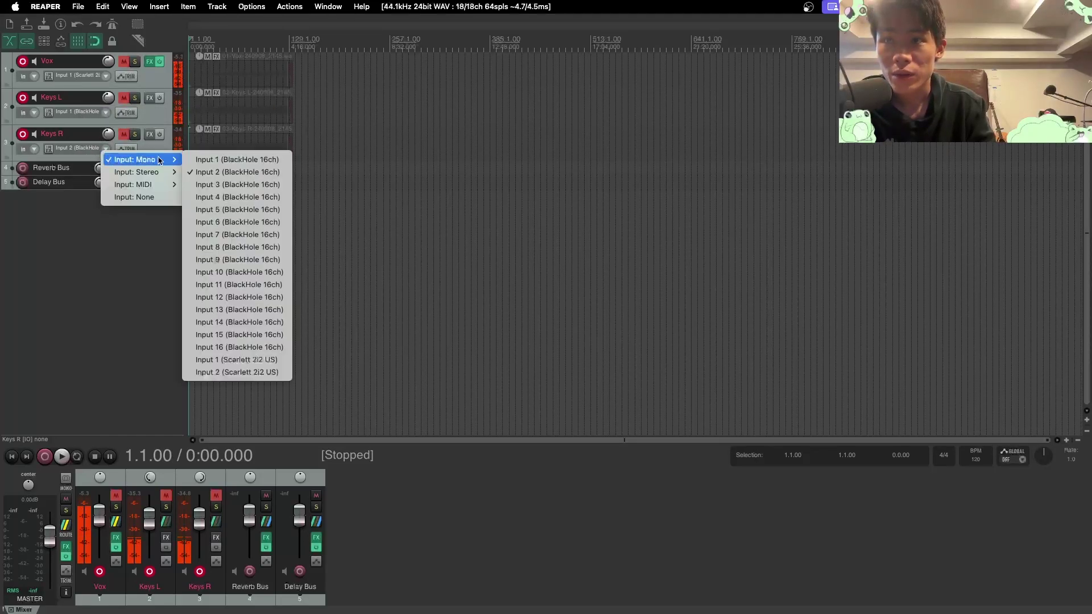
left_click(213, 172)
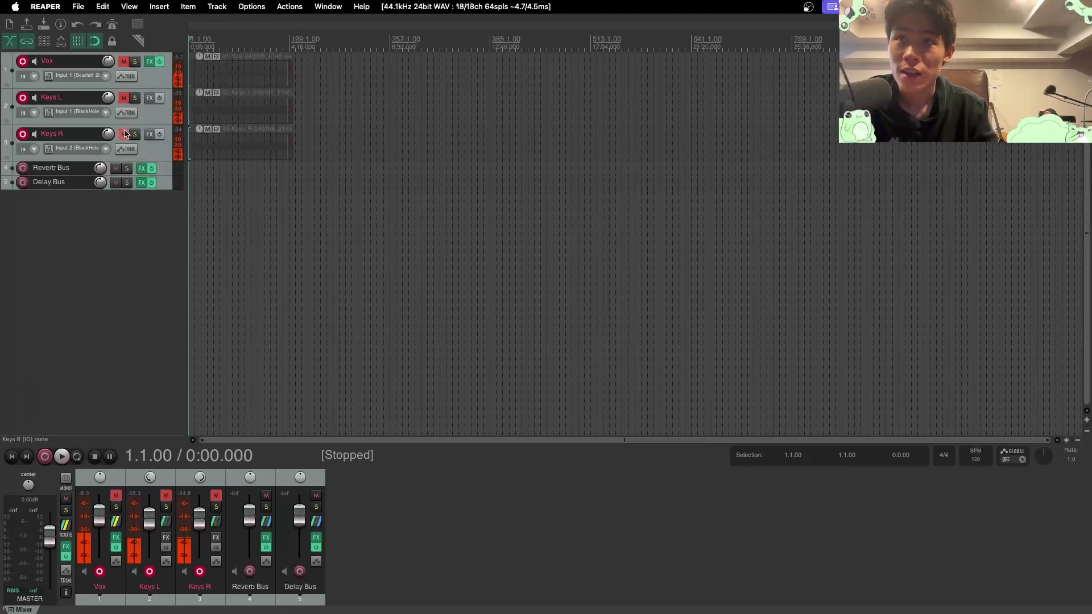
- Add a master track hardware output to Scarlett 2i2 Outputs 1/2
left_click(66, 532)
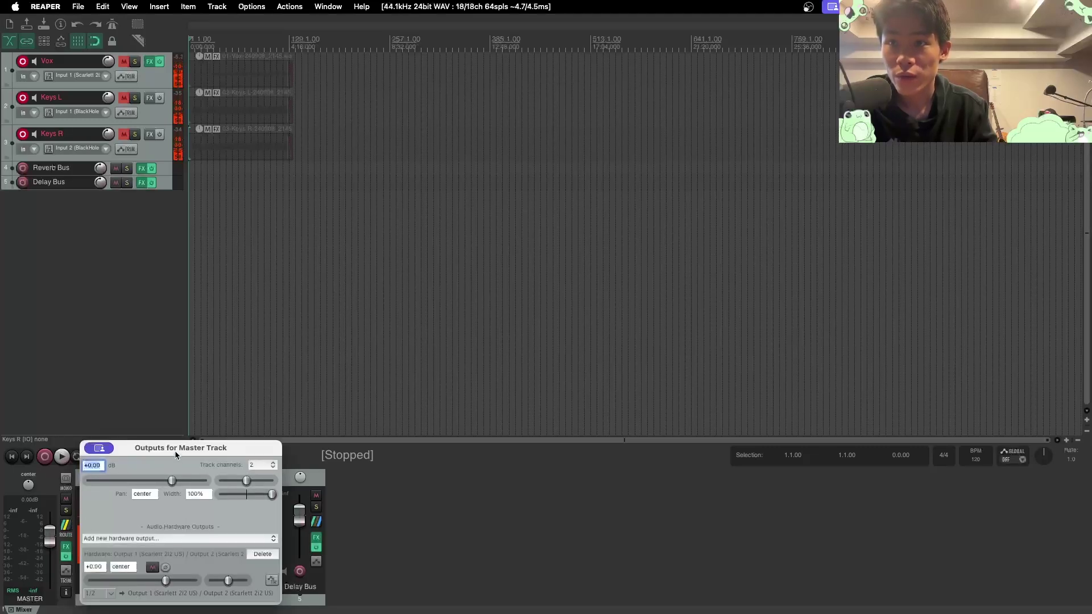
left_click_drag(176, 453, 320, 241)
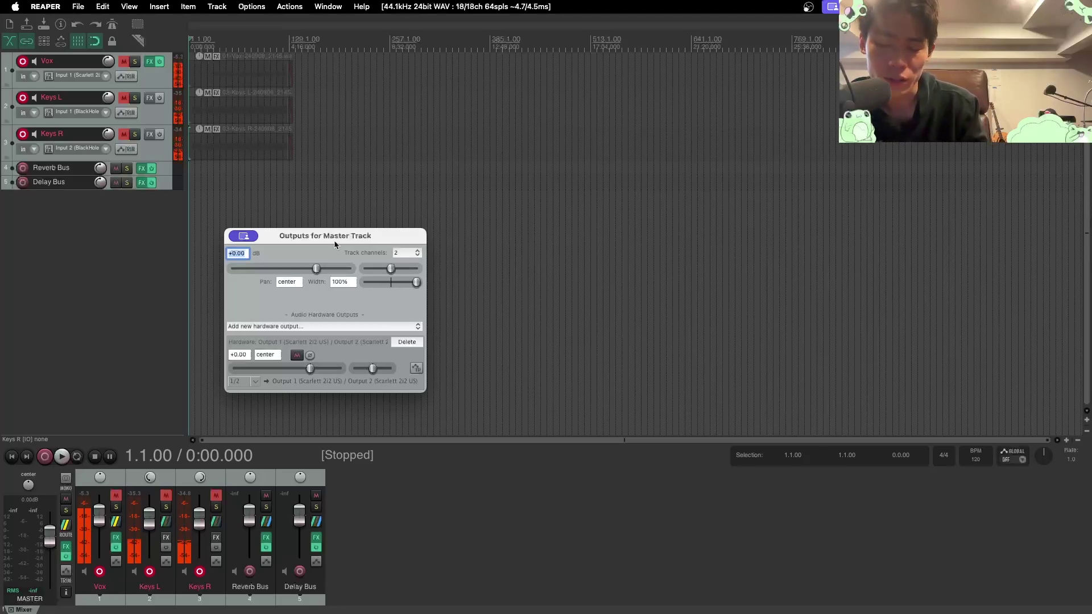
left_click(322, 326)
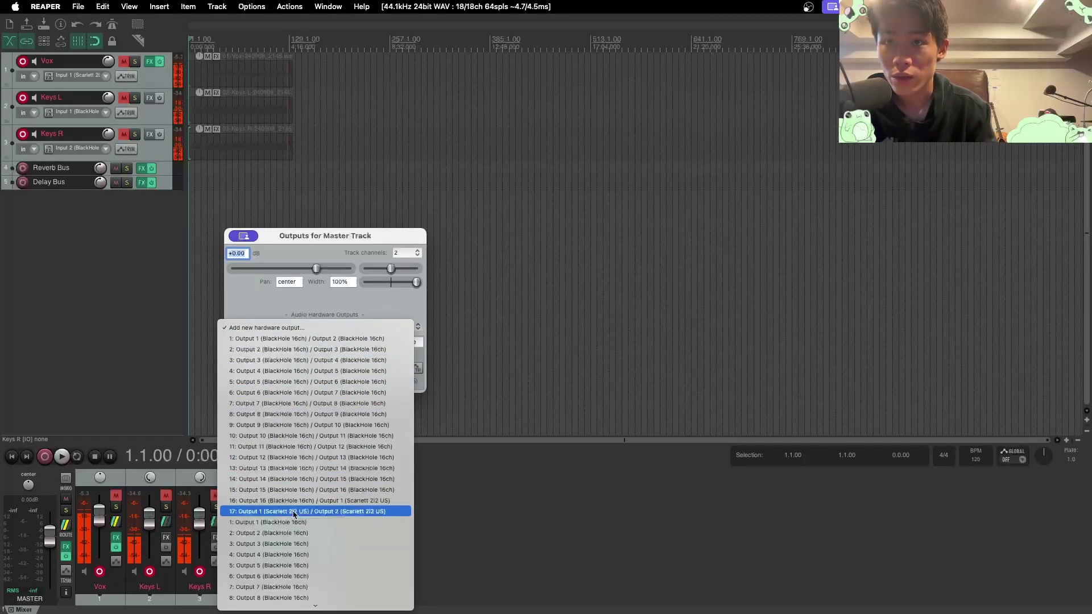
left_click(294, 514)
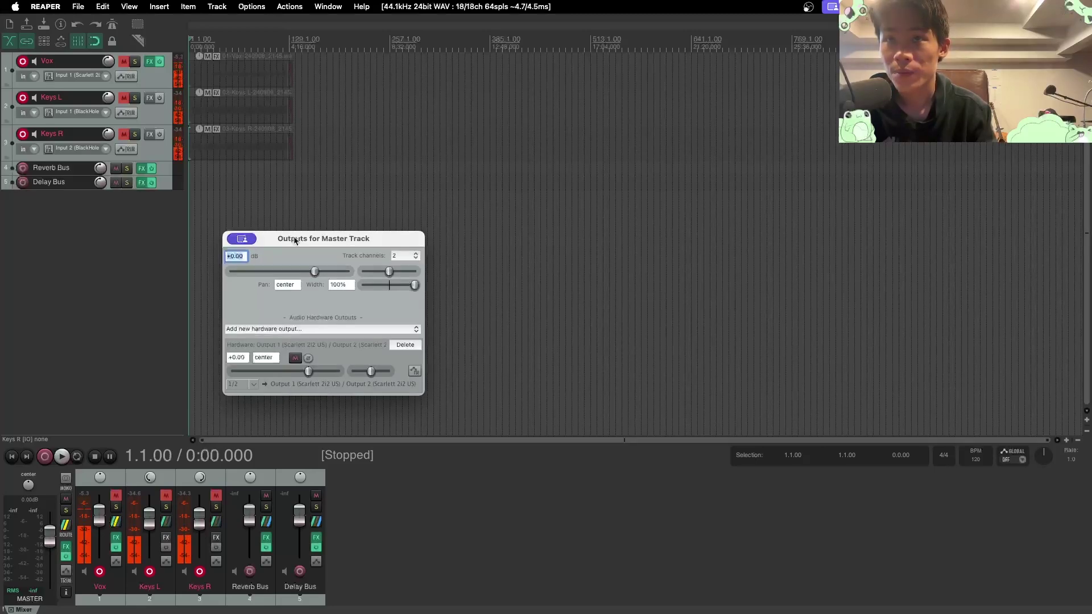
left_click_drag(262, 241, 305, 319)
- Unmute Keys R and Keys L, then bypass the master track's effects
left_click(123, 134)
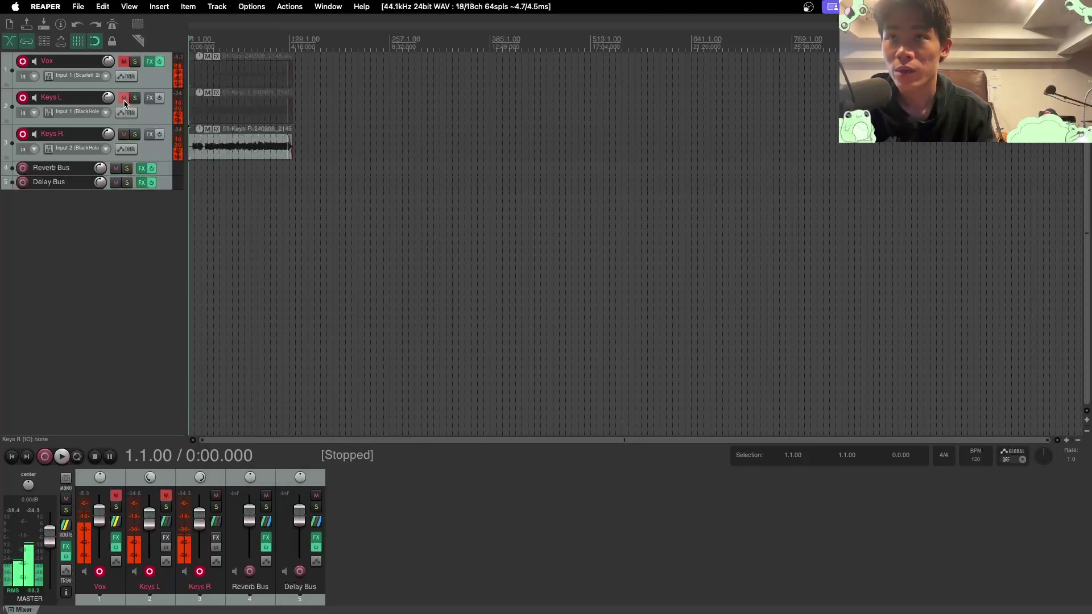
left_click(124, 98)
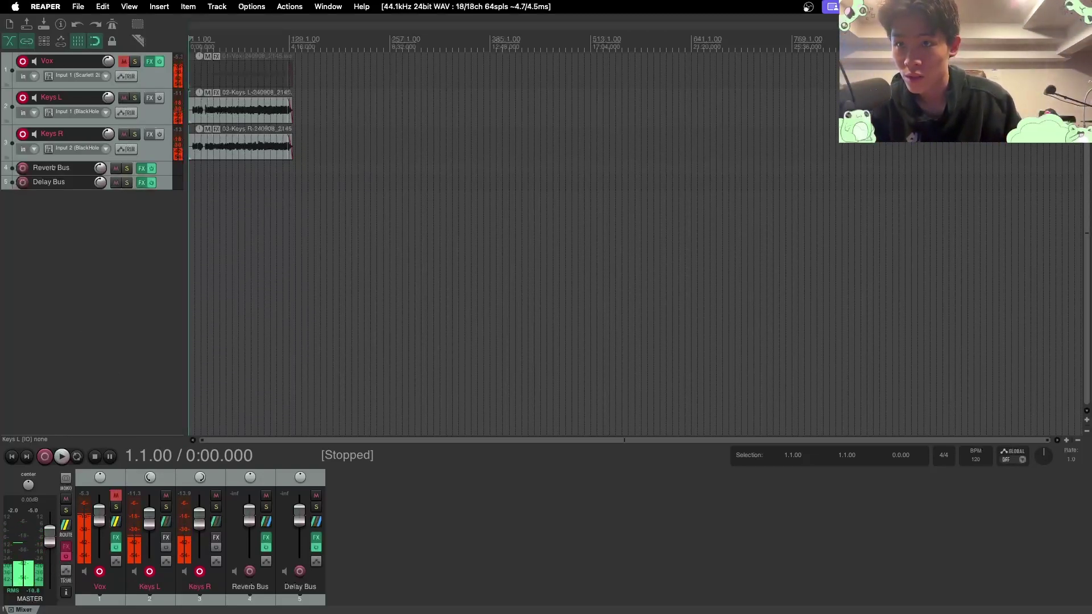
left_click(66, 556)
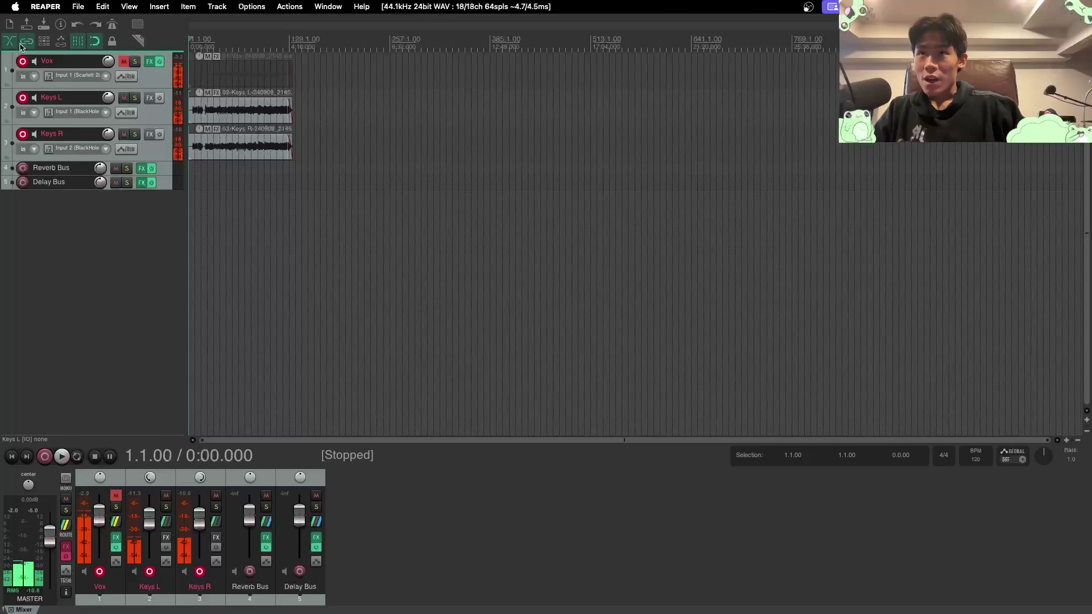
- Record-disarm Vox, Keys L and Keys R, mute Keys L and Keys R, and re-enable master FX
left_click(23, 61)
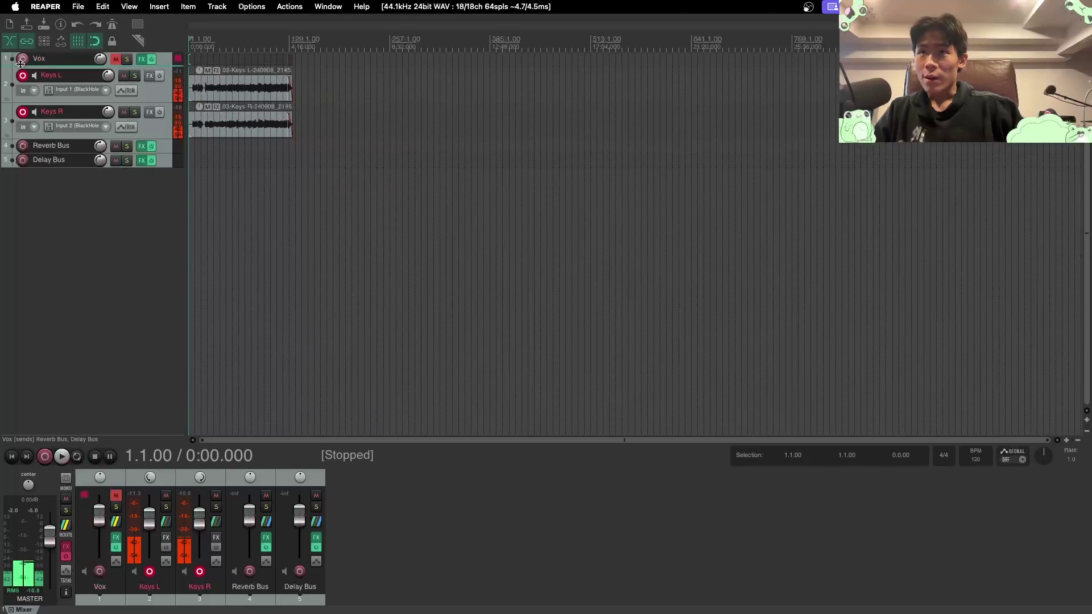
left_click(123, 75)
left_click(123, 112)
left_click(22, 76)
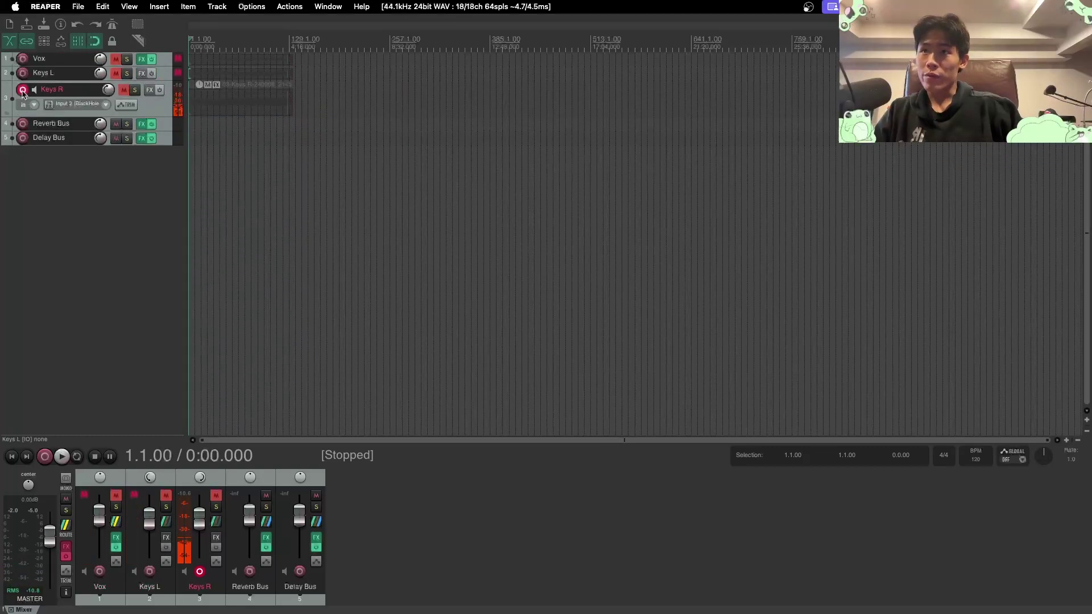
left_click(23, 90)
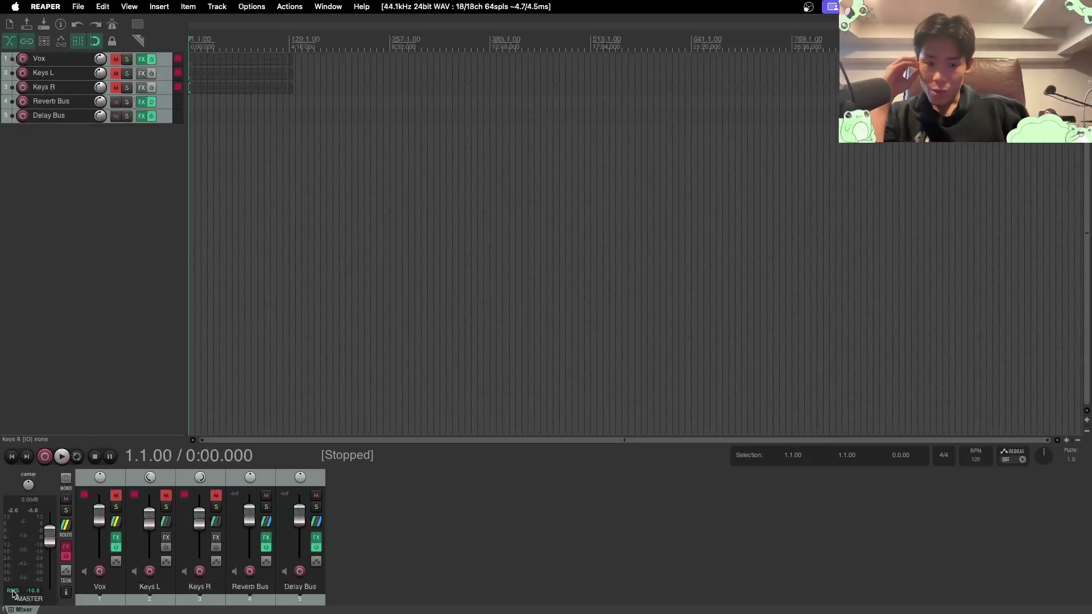
mouse_move(165, 612)
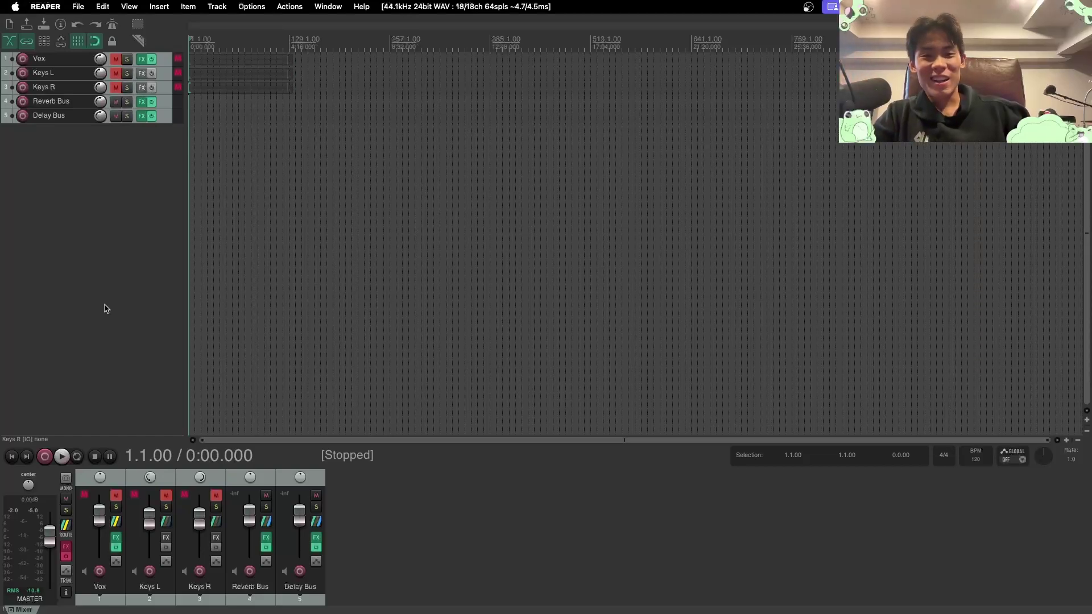
left_click(66, 556)
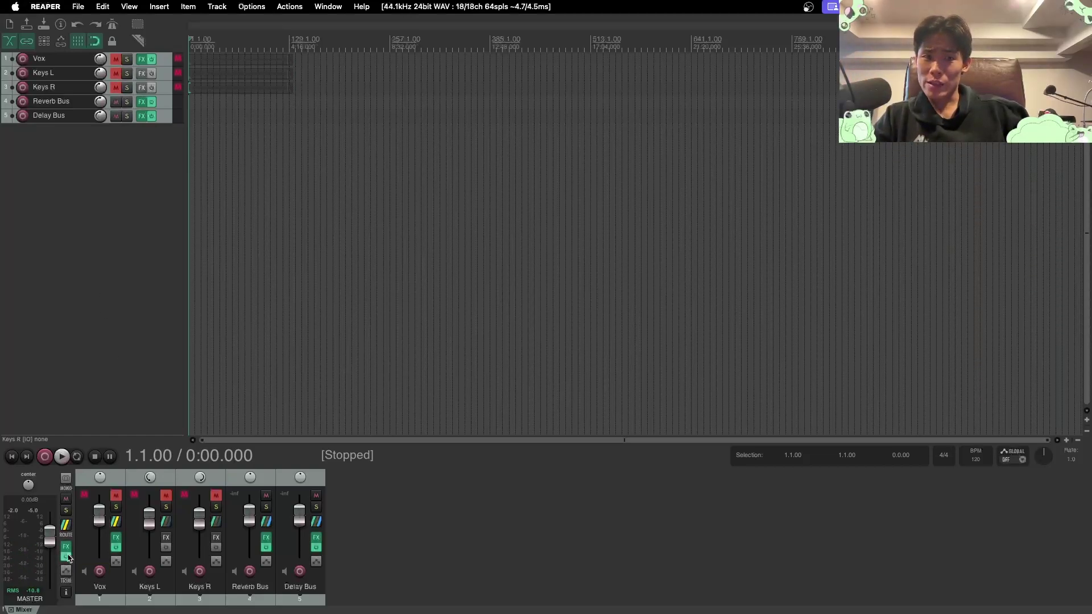